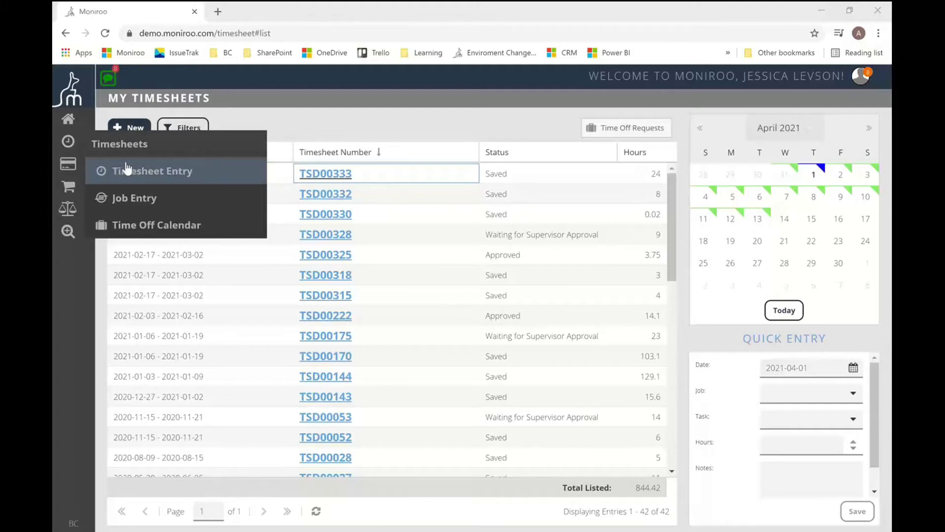
{"action": "left_click", "coordinate": [343, 120]}
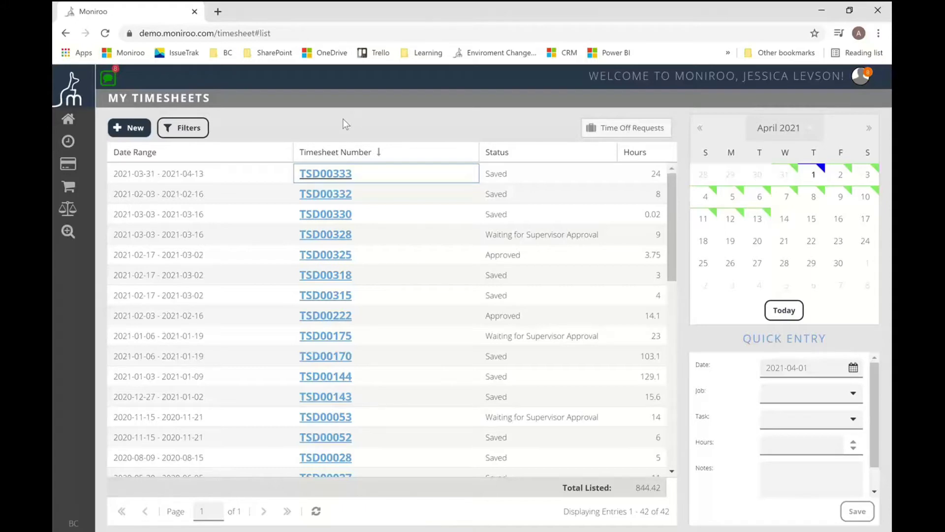
{"action": "left_click", "coordinate": [331, 177]}
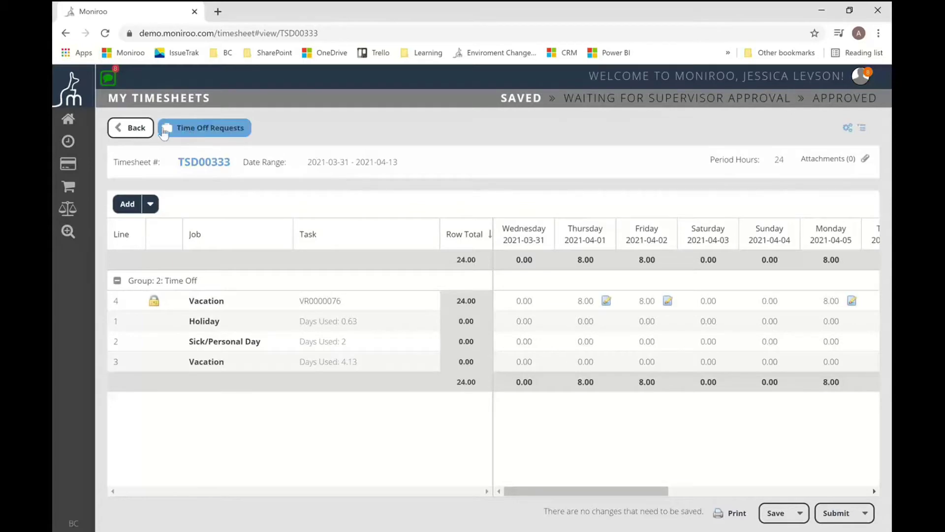
{"action": "left_click", "coordinate": [134, 127]}
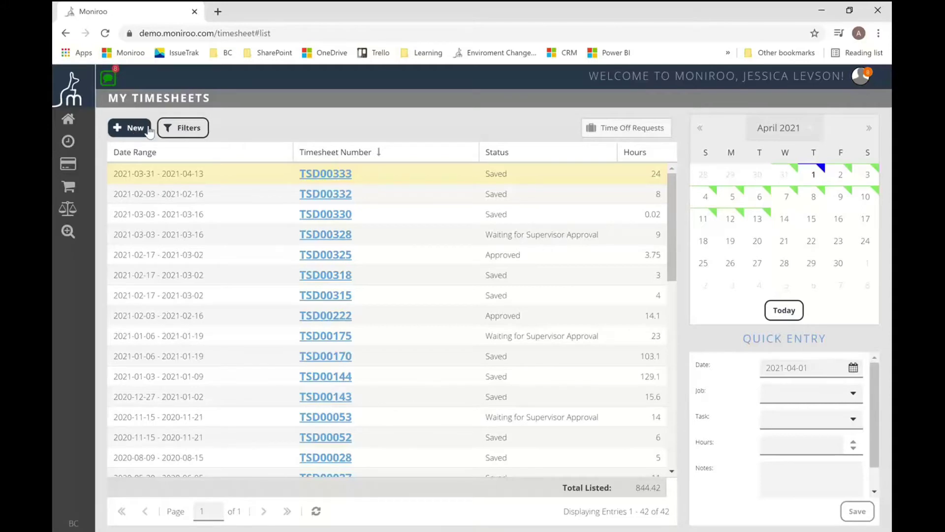
Move Timesheet Number after Status, filter to 04/06/2021, view TSD00333, then clear the date filter.
{"action": "left_click_drag", "start_coordinate": [412, 153], "coordinate": [589, 152]}
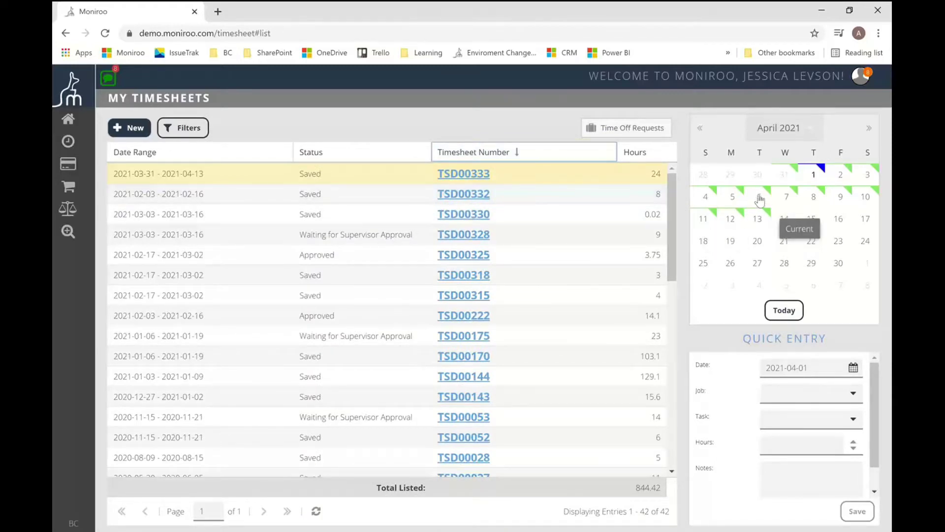
{"action": "left_click", "coordinate": [757, 241]}
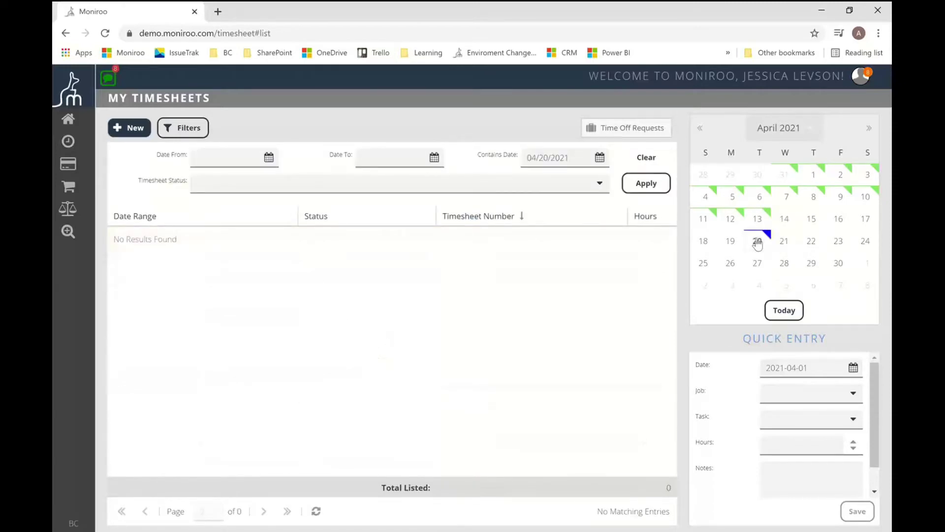
{"action": "left_click", "coordinate": [762, 200]}
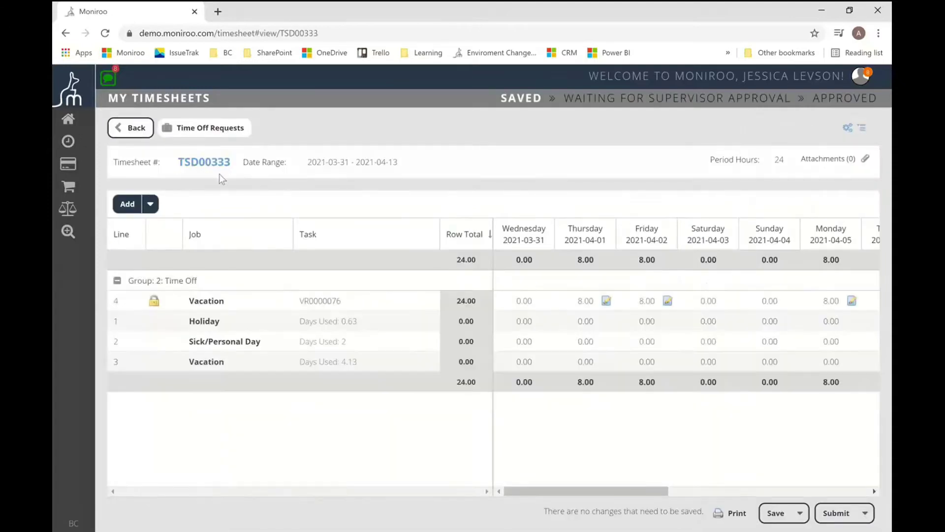
{"action": "left_click", "coordinate": [126, 128]}
{"action": "left_click", "coordinate": [646, 157]}
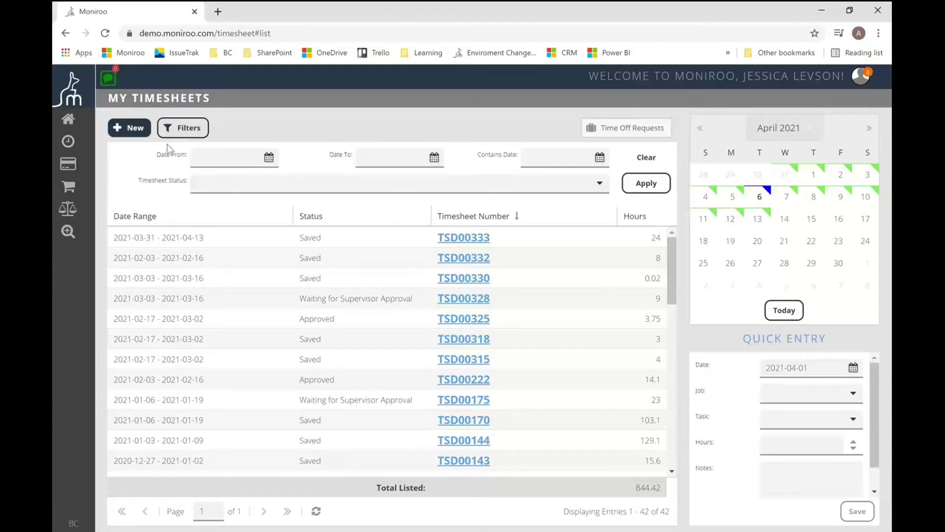
Apply a Saved status filter, then clear it and hide the filter options.
{"action": "left_click", "coordinate": [602, 187]}
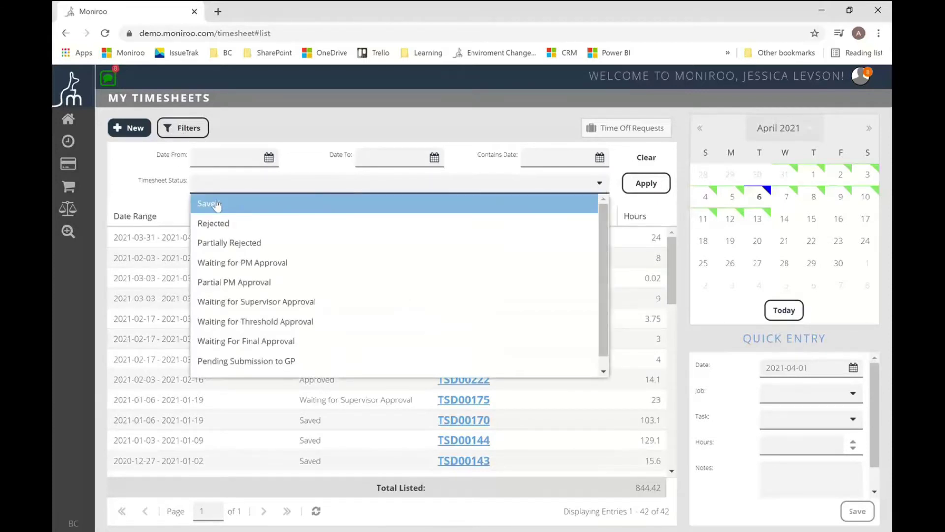
{"action": "left_click", "coordinate": [214, 203]}
{"action": "left_click", "coordinate": [646, 183]}
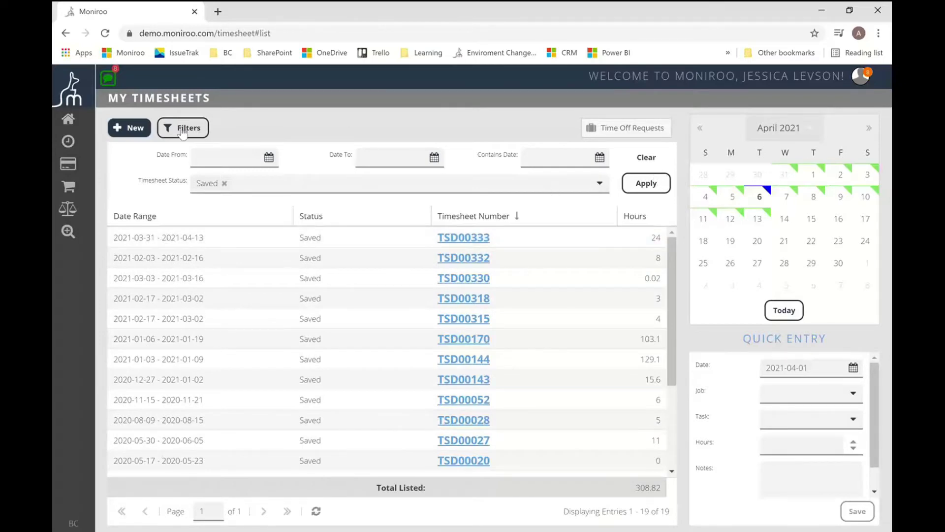
{"action": "left_click", "coordinate": [648, 158]}
{"action": "left_click", "coordinate": [181, 132]}
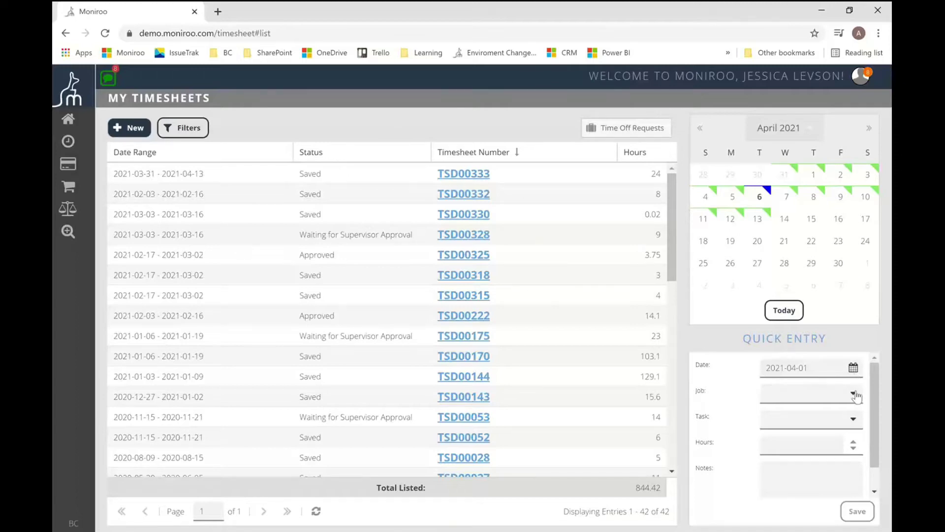
Quick-enter 1 hour of Initial Consultation on JOB00020 Decorate Conference Room with a note, and save.
{"action": "left_click", "coordinate": [854, 394]}
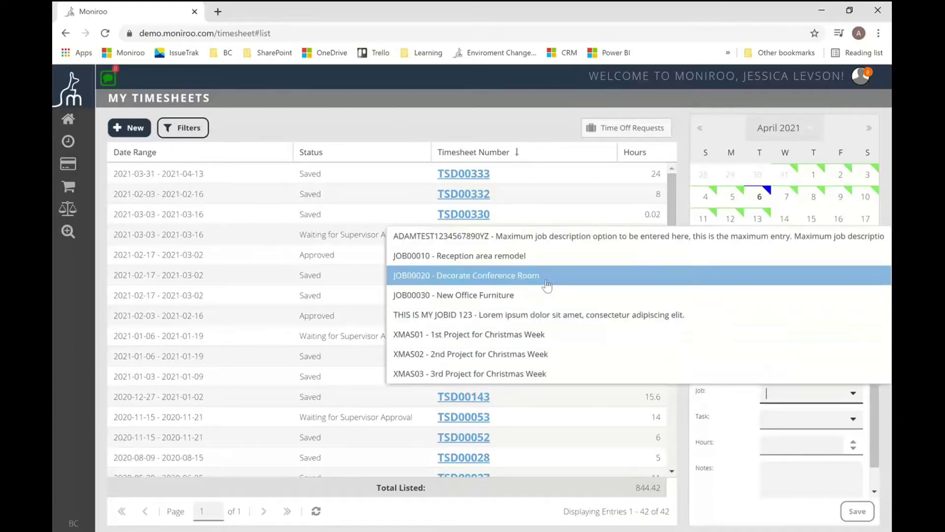
{"action": "left_click", "coordinate": [588, 276]}
{"action": "left_click", "coordinate": [849, 423]}
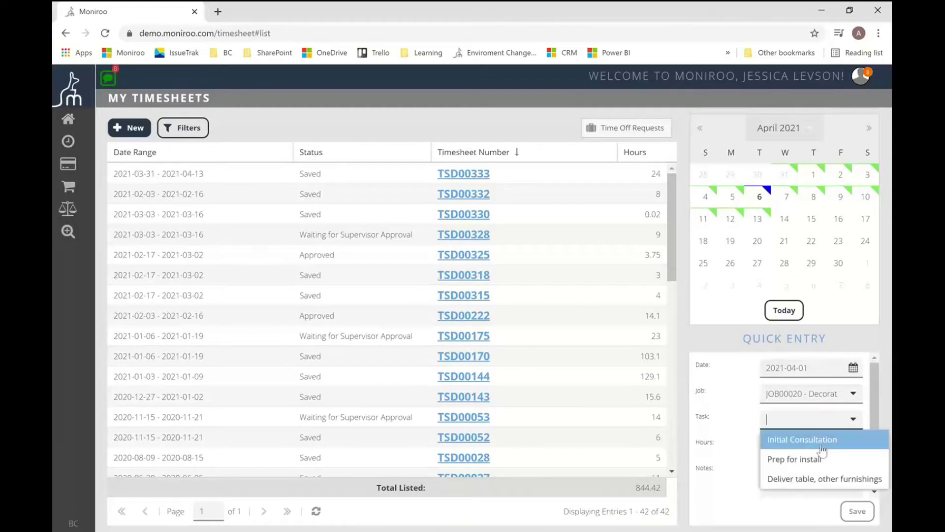
{"action": "left_click", "coordinate": [826, 440]}
{"action": "double_click", "coordinate": [853, 441]}
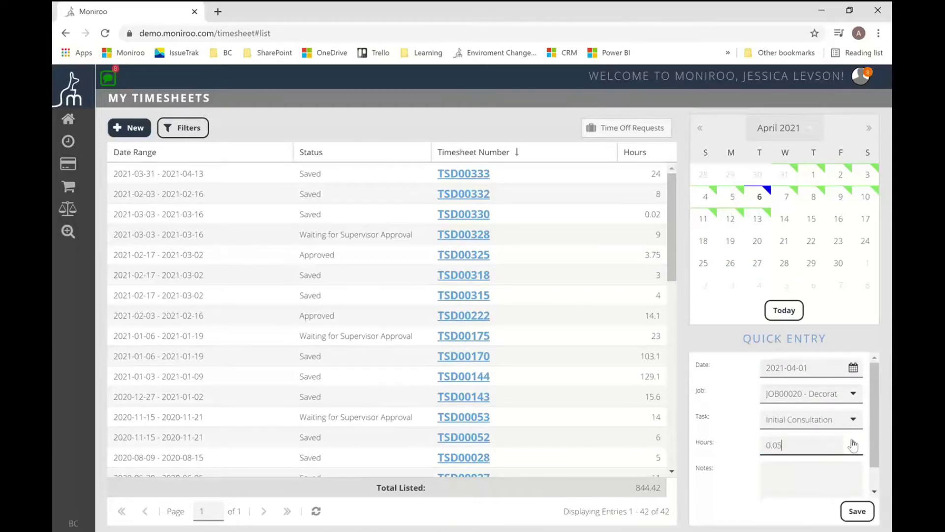
{"action": "double_click", "coordinate": [853, 440]}
{"action": "key", "text": "BackSpace"}
{"action": "key", "text": "BackSpace"}
{"action": "key", "text": "BackSpace"}
{"action": "key", "text": "BackSpace"}
{"action": "type", "text": "1"}
{"action": "left_click", "coordinate": [805, 474]}
{"action": "type", "text": "sample note"}
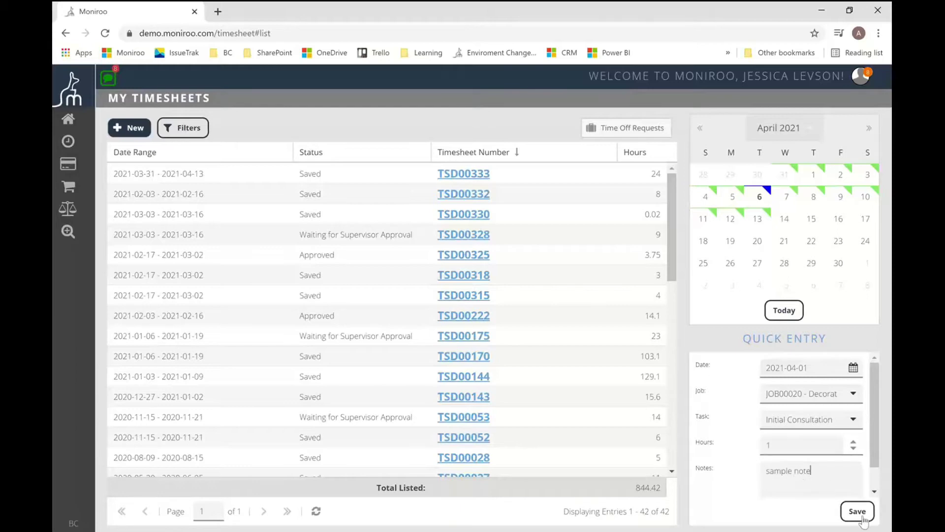
{"action": "left_click", "coordinate": [862, 518]}
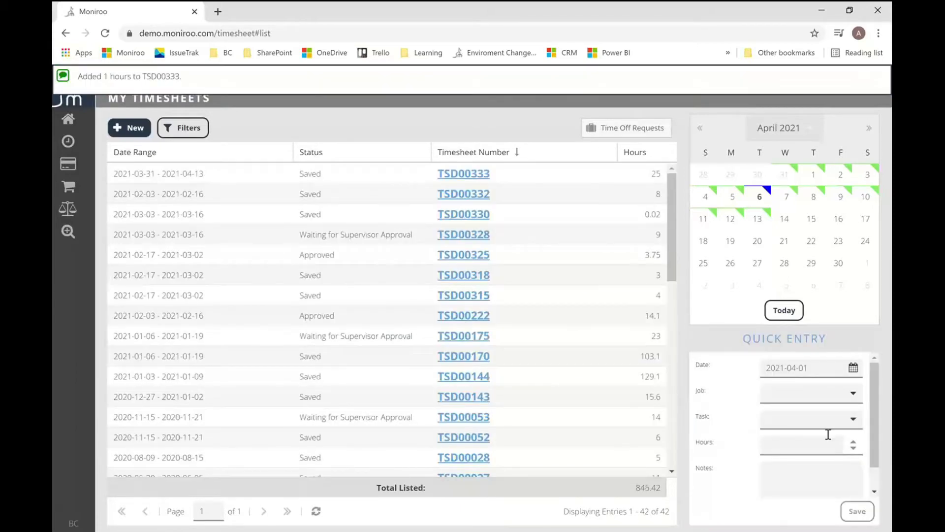
{"action": "left_click_drag", "start_coordinate": [182, 70], "coordinate": [78, 77]}
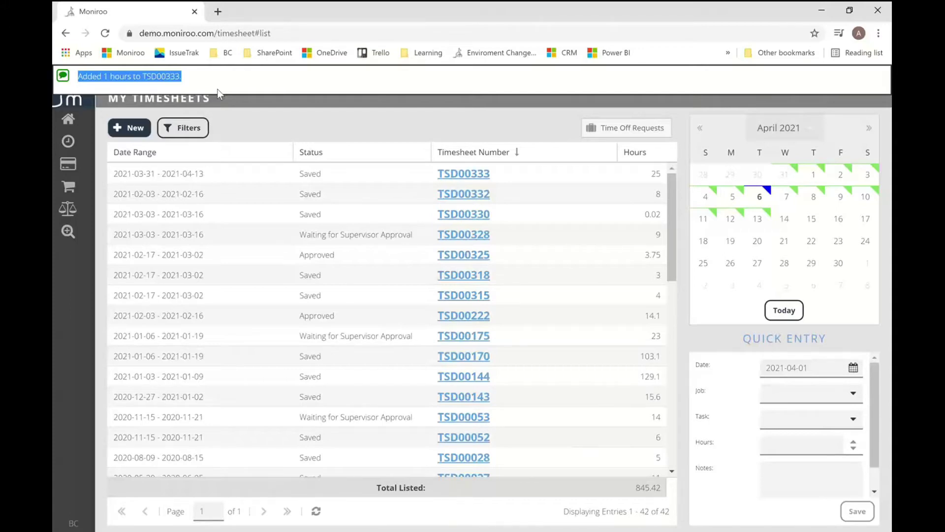
Start a new timesheet, briefly try a specified period, then create it with Current Period.
{"action": "left_click", "coordinate": [126, 129]}
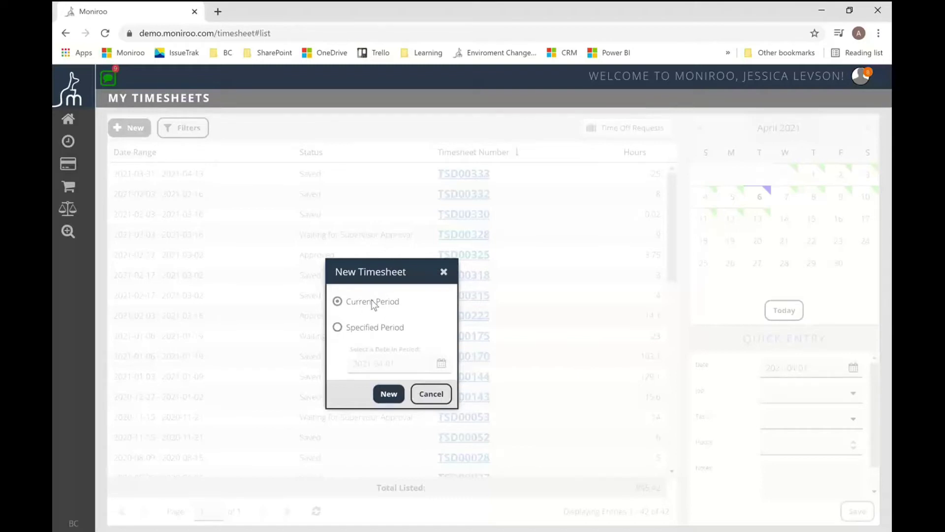
{"action": "left_click", "coordinate": [365, 332]}
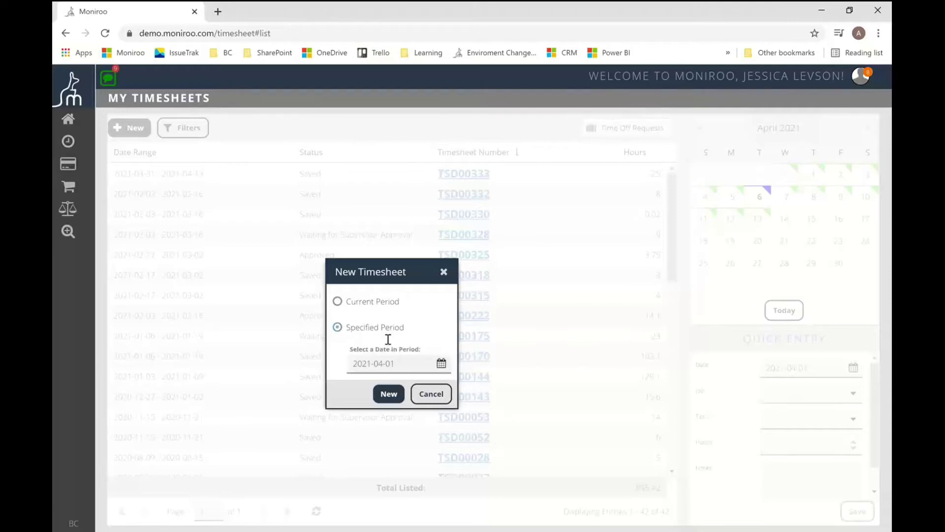
{"action": "left_click", "coordinate": [441, 365]}
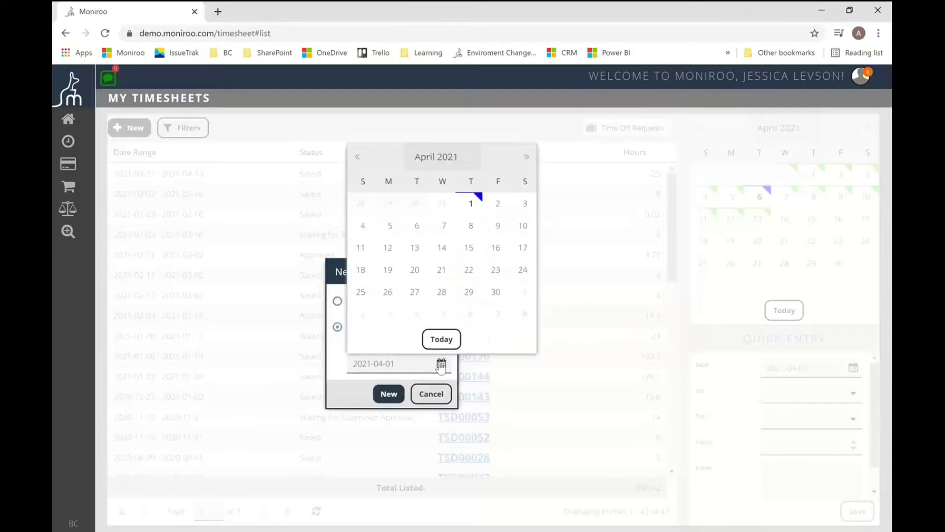
{"action": "left_click", "coordinate": [336, 360]}
{"action": "left_click", "coordinate": [338, 302]}
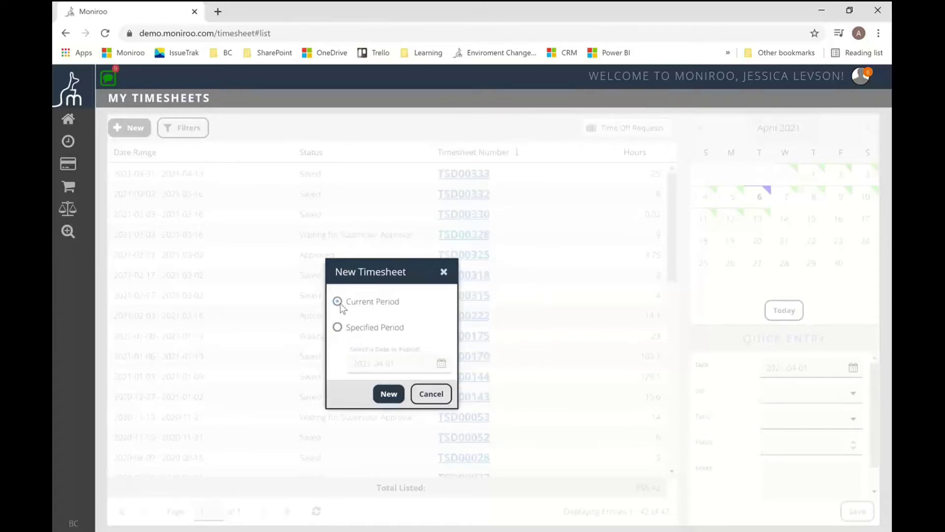
{"action": "left_click", "coordinate": [389, 394]}
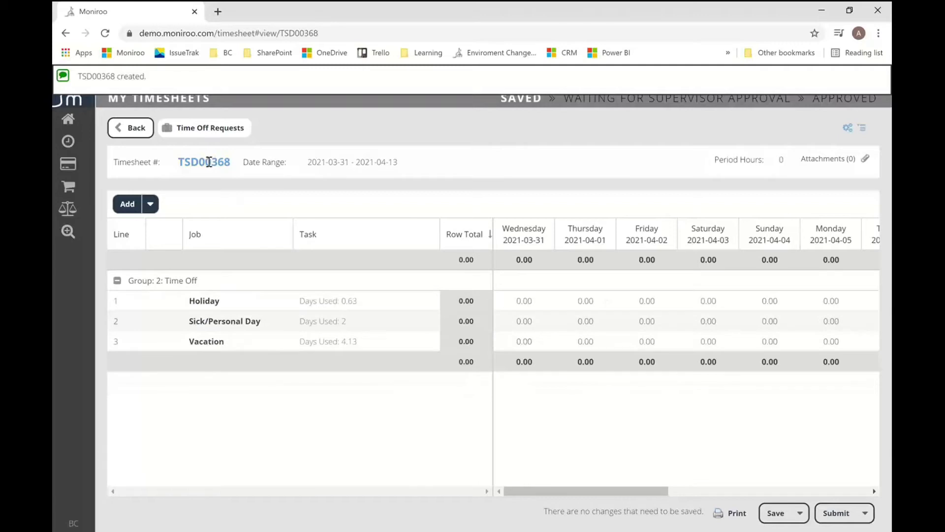
Enter 8 Sick/Personal Day hours on Thursday 2021-04-01 with a note, and save TSD00368.
{"action": "left_click_drag", "start_coordinate": [208, 162], "coordinate": [227, 162]}
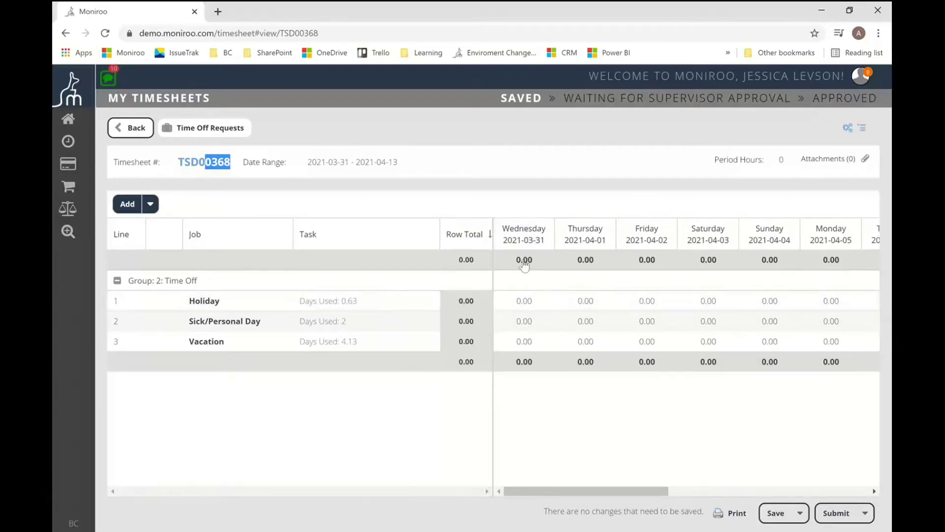
{"action": "left_click", "coordinate": [589, 322]}
{"action": "type", "text": "8"}
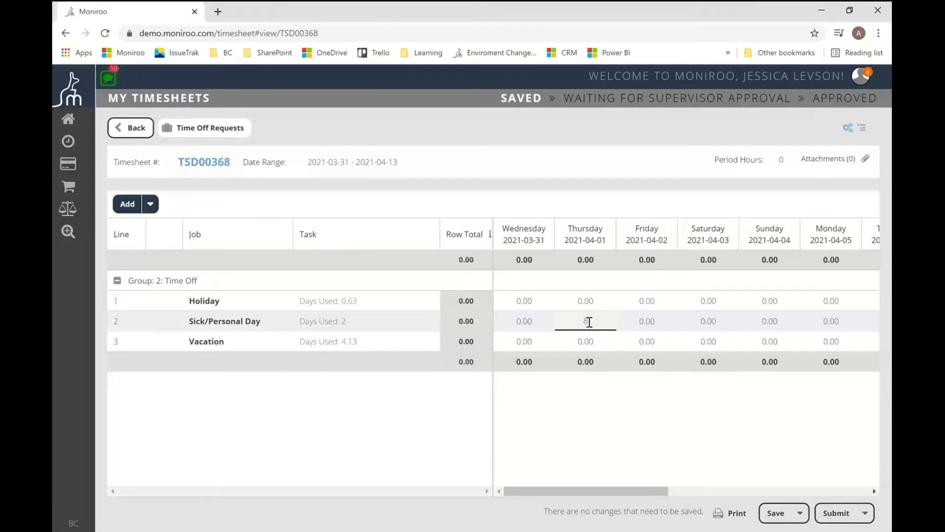
{"action": "key", "text": "Return"}
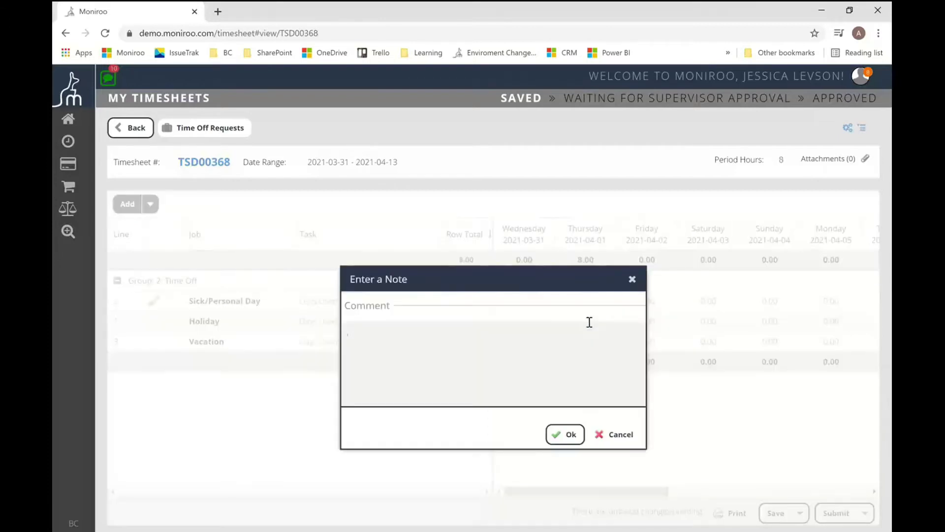
{"action": "type", "text": "This is a note"}
{"action": "left_click", "coordinate": [571, 436]}
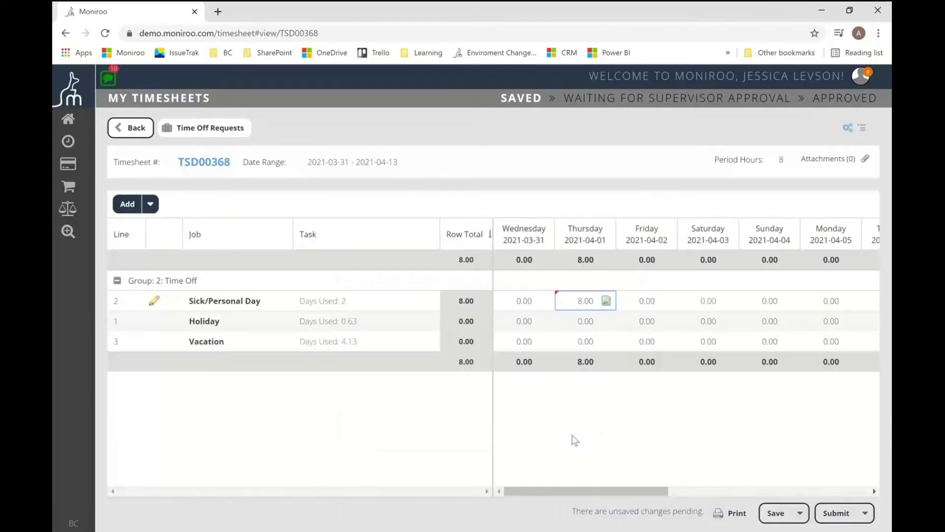
{"action": "left_click", "coordinate": [776, 517]}
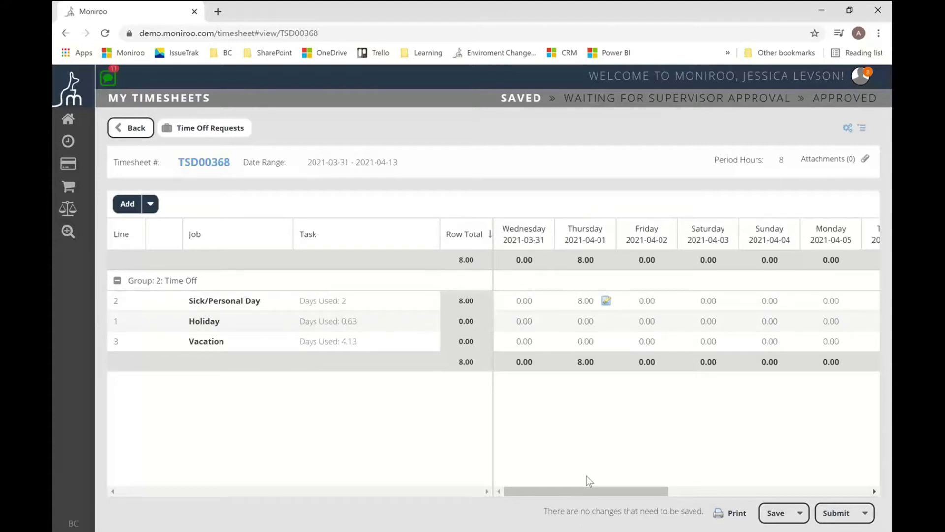
{"action": "left_click_drag", "start_coordinate": [568, 493], "coordinate": [838, 487]}
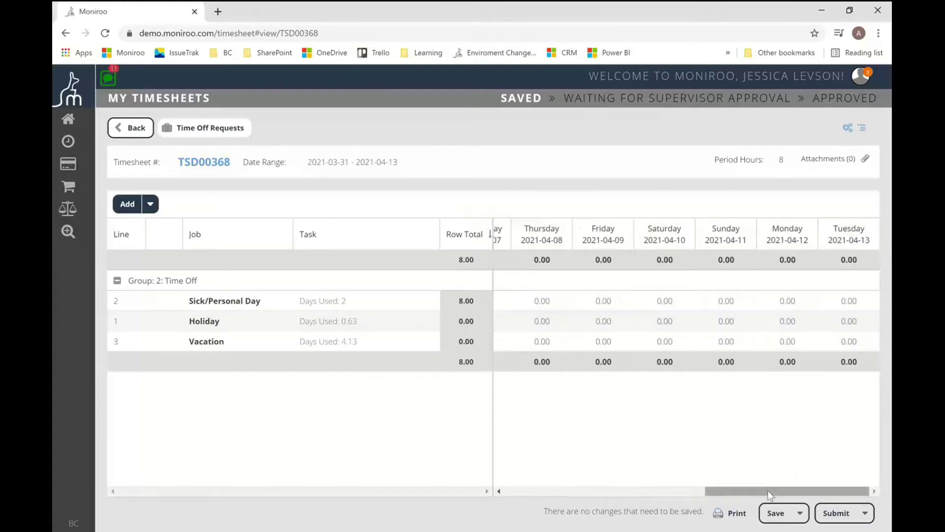
{"action": "left_click", "coordinate": [666, 492]}
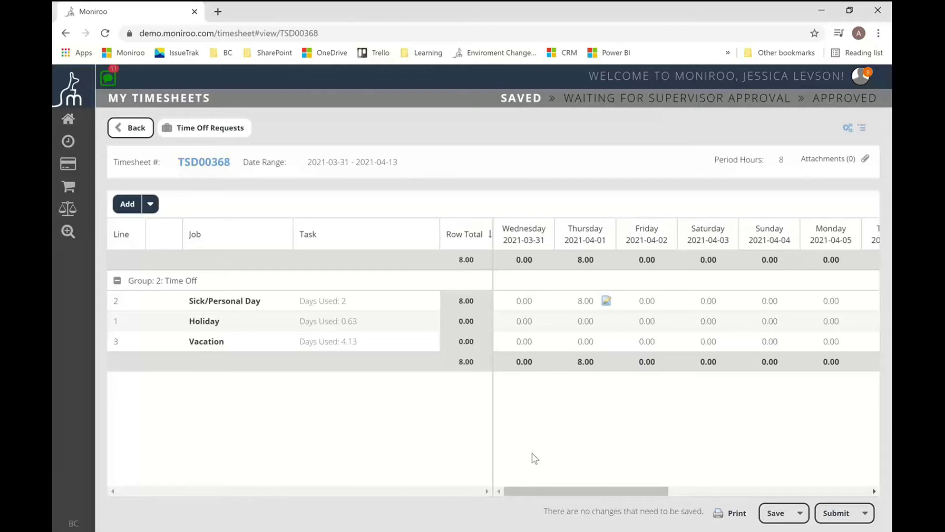
{"action": "left_click", "coordinate": [117, 282]}
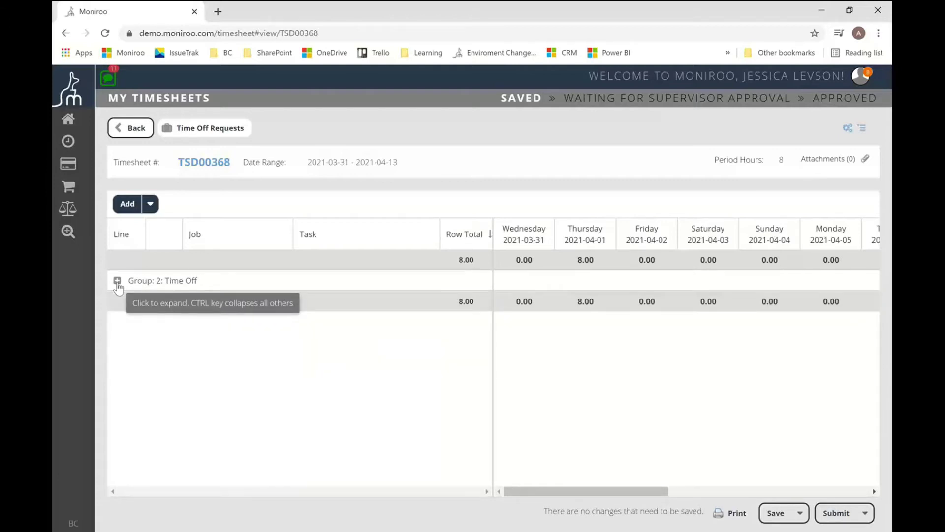
Add a line for JOB00010 Reception area remodel with task Decorations and Furnishings.
{"action": "left_click", "coordinate": [119, 205]}
{"action": "left_click", "coordinate": [465, 305]}
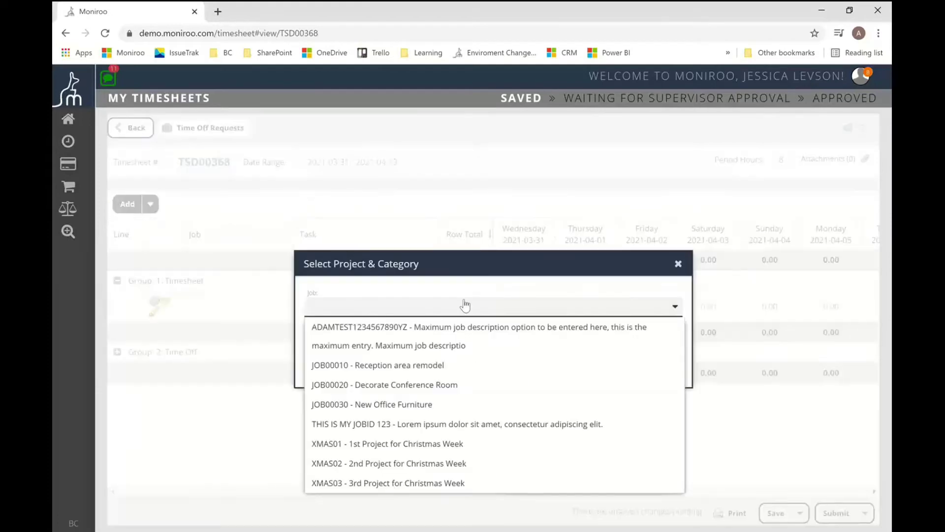
{"action": "left_click", "coordinate": [439, 365]}
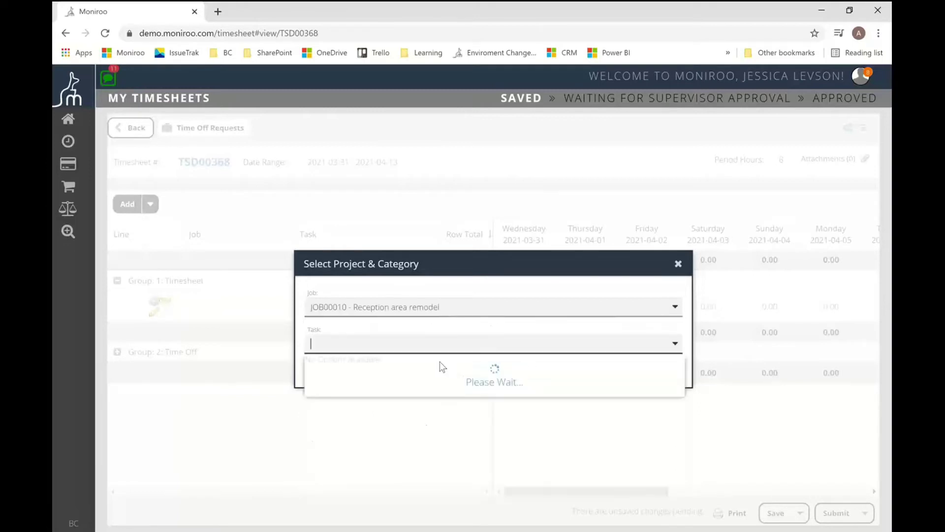
{"action": "left_click", "coordinate": [460, 347]}
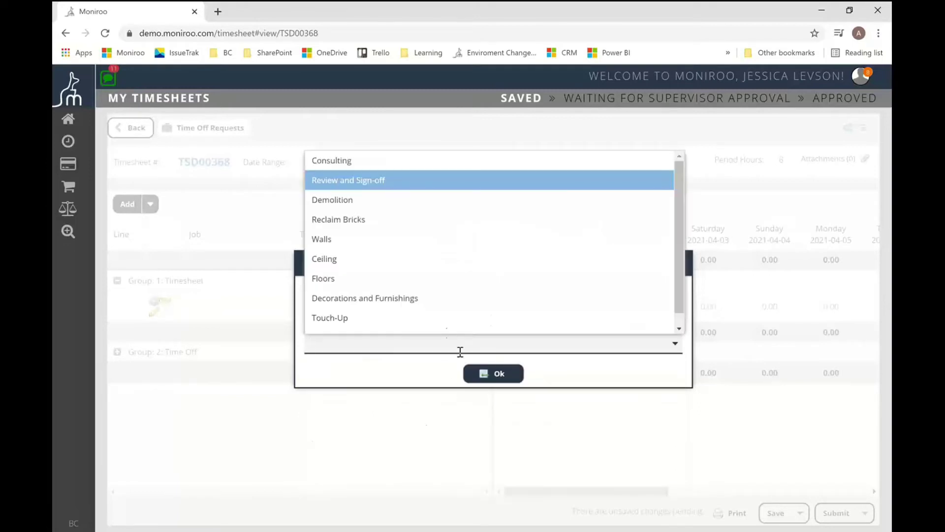
{"action": "left_click", "coordinate": [435, 300]}
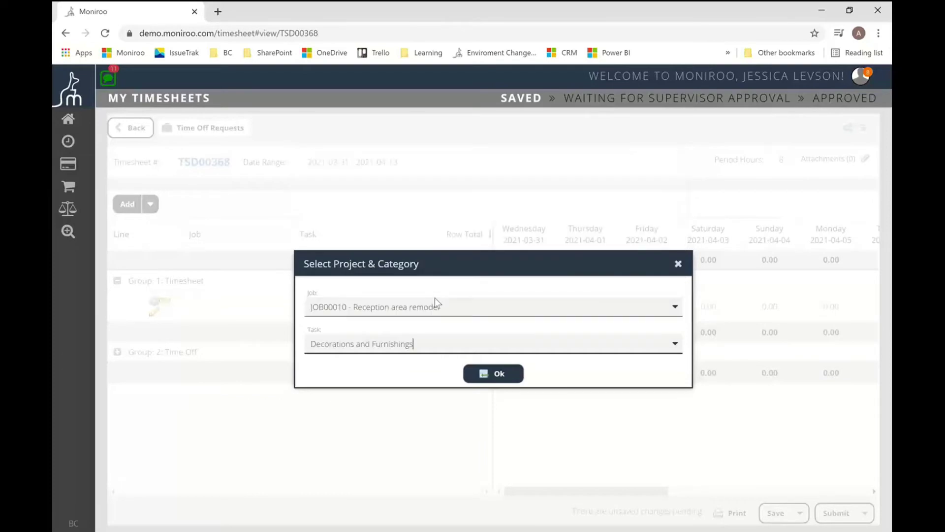
{"action": "left_click", "coordinate": [499, 374]}
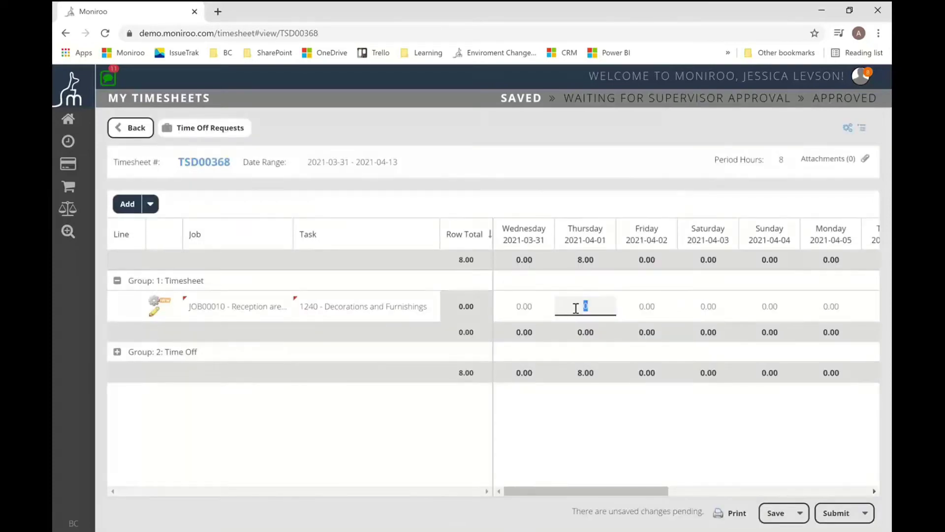
Log 8 hours Wednesday 2021-03-31 and 4 hours Friday 2021-04-02, each with a note.
{"action": "left_click", "coordinate": [521, 308]}
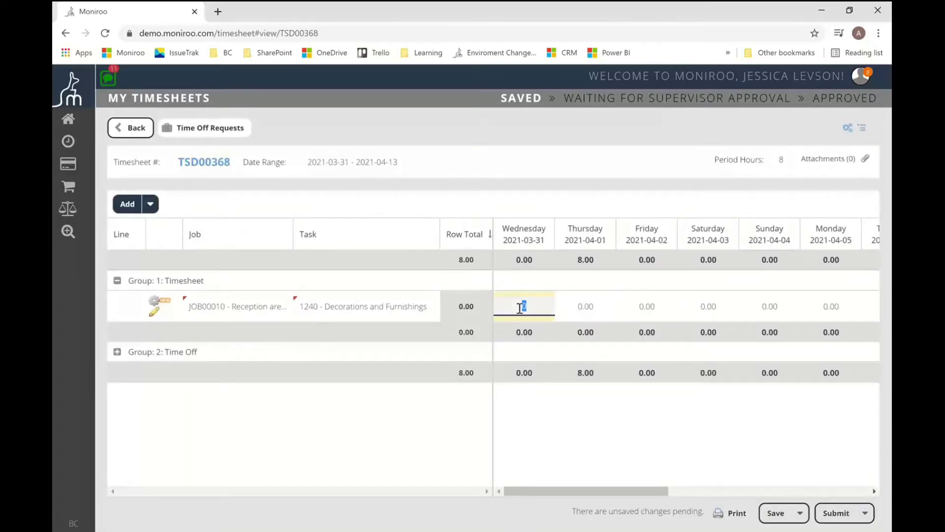
{"action": "type", "text": "8"}
{"action": "key", "text": "Return"}
{"action": "type", "text": "Notes"}
{"action": "left_click", "coordinate": [573, 433]}
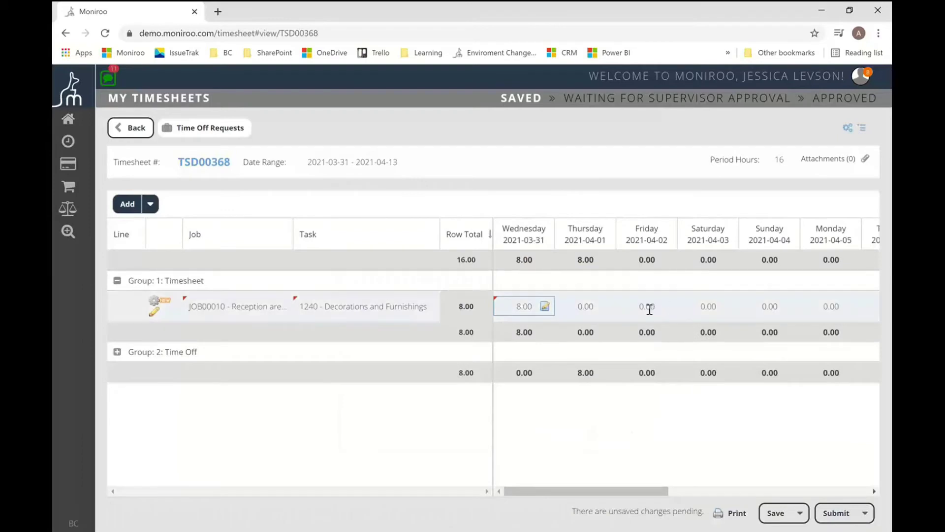
{"action": "left_click", "coordinate": [649, 308]}
{"action": "key", "text": "BackSpace"}
{"action": "type", "text": "4"}
{"action": "key", "text": "Return"}
{"action": "type", "text": "more time on this date"}
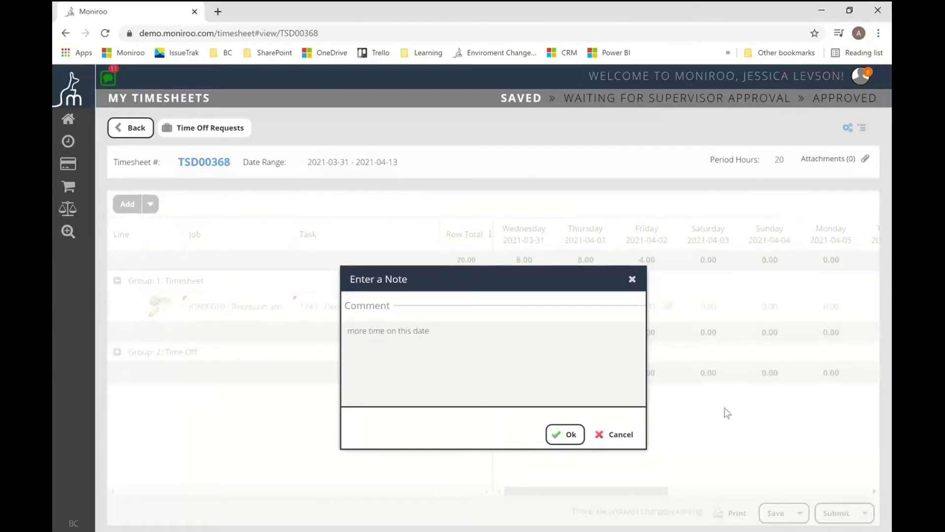
{"action": "left_click", "coordinate": [567, 435]}
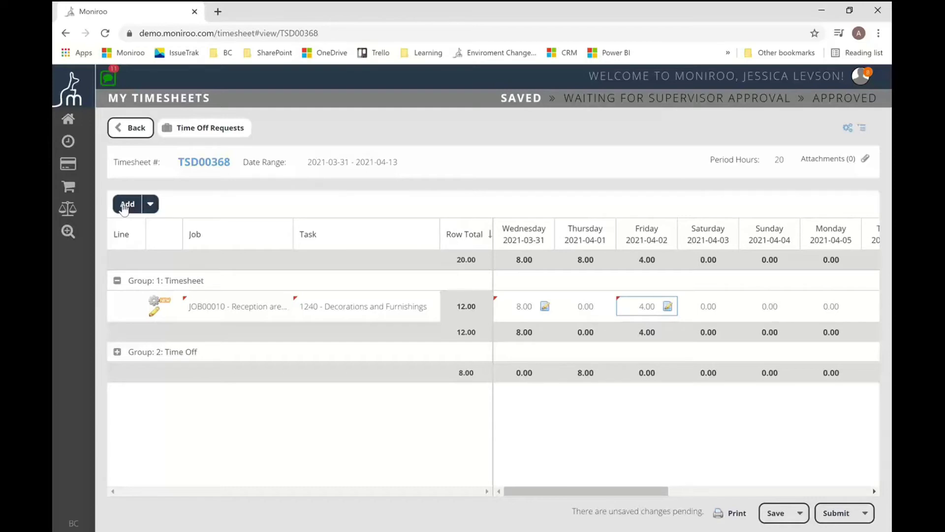
Add a JOB00020 Decorate Conference Room Prep for install line with 1 Friday hour and a note.
{"action": "left_click", "coordinate": [124, 207]}
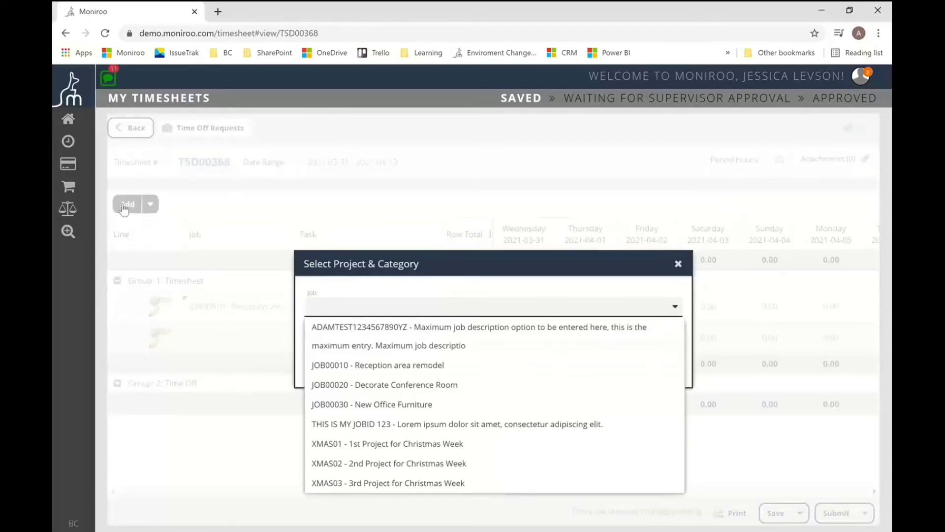
{"action": "left_click", "coordinate": [454, 385]}
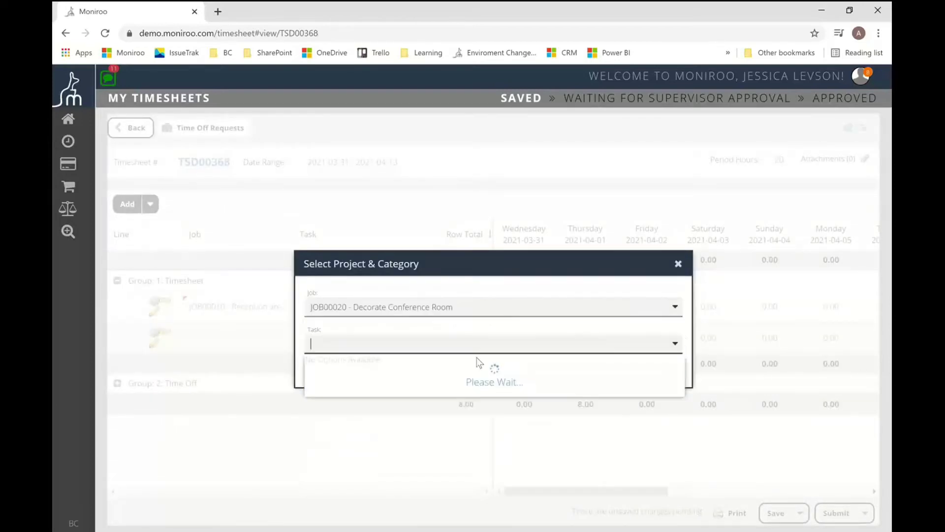
{"action": "left_click", "coordinate": [476, 382]}
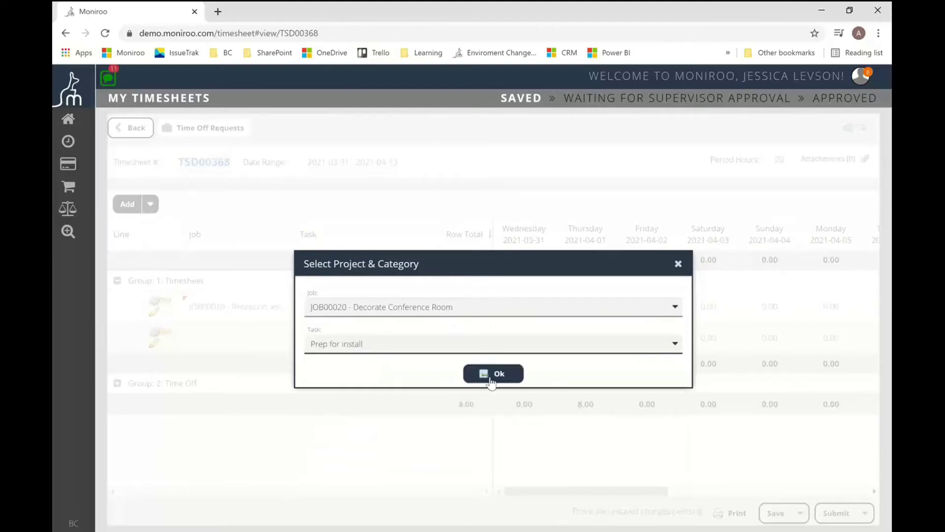
{"action": "left_click", "coordinate": [499, 374]}
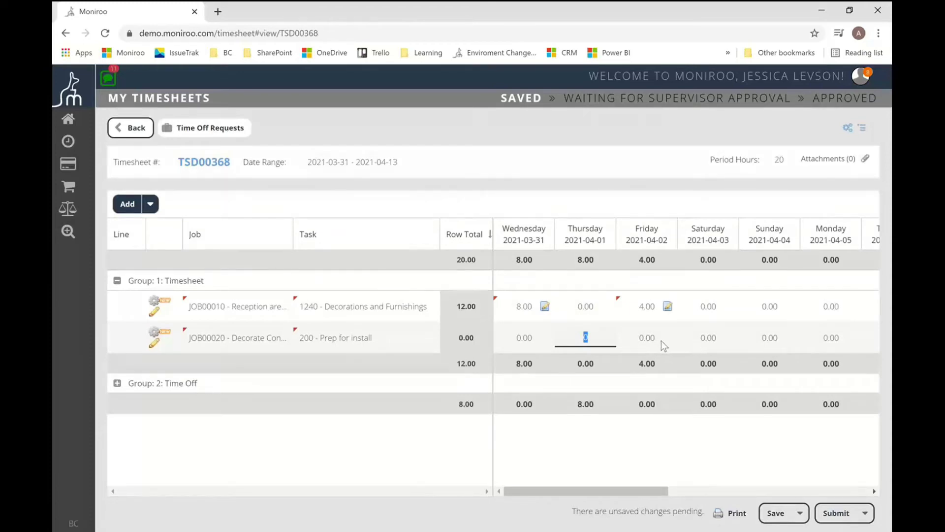
{"action": "left_click", "coordinate": [659, 340]}
{"action": "type", "text": "1"}
{"action": "key", "text": "Tab"}
{"action": "type", "text": "More time"}
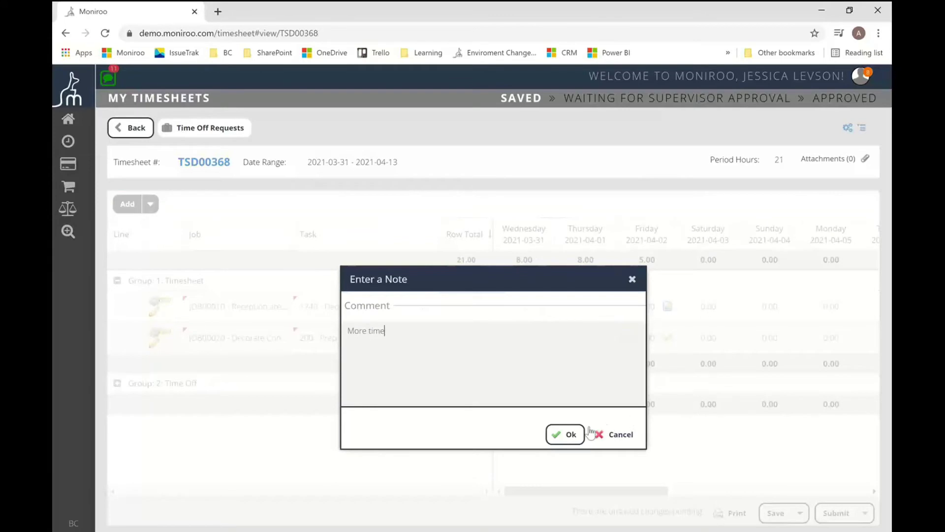
{"action": "left_click", "coordinate": [571, 434]}
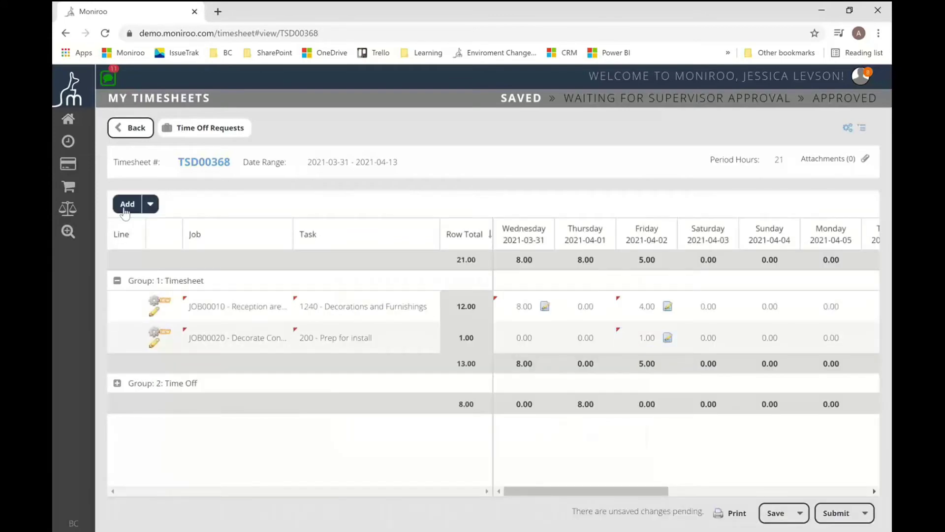
Add a JOB00030 New Office Furniture Prep for install line with 1 Friday hour and a note.
{"action": "left_click", "coordinate": [128, 205]}
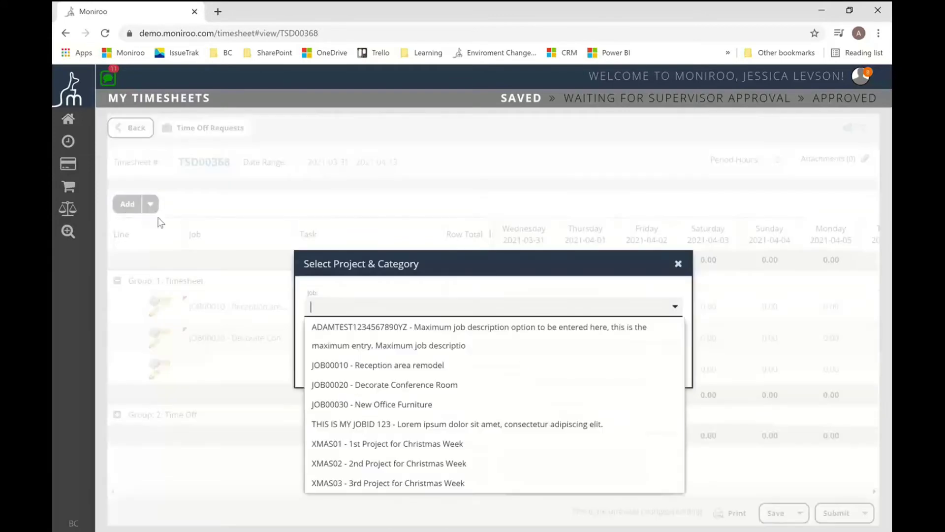
{"action": "left_click", "coordinate": [389, 403]}
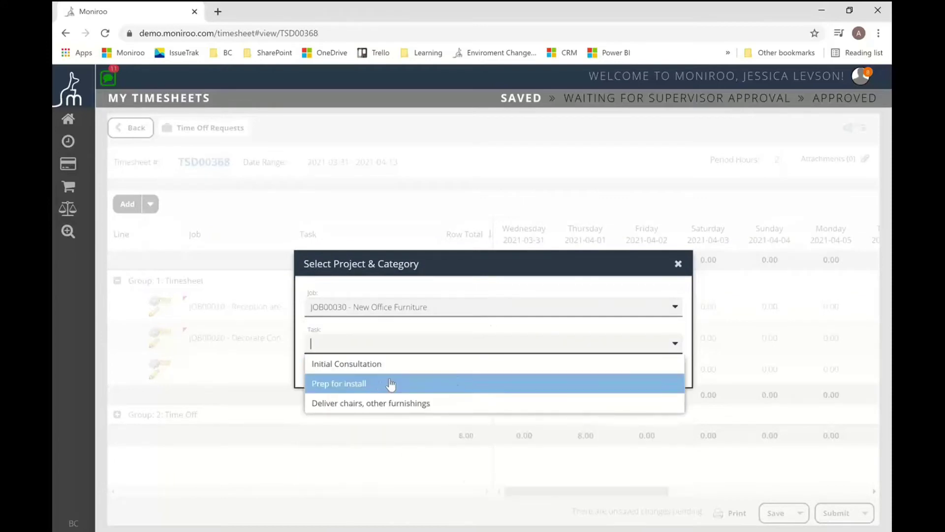
{"action": "left_click", "coordinate": [381, 385]}
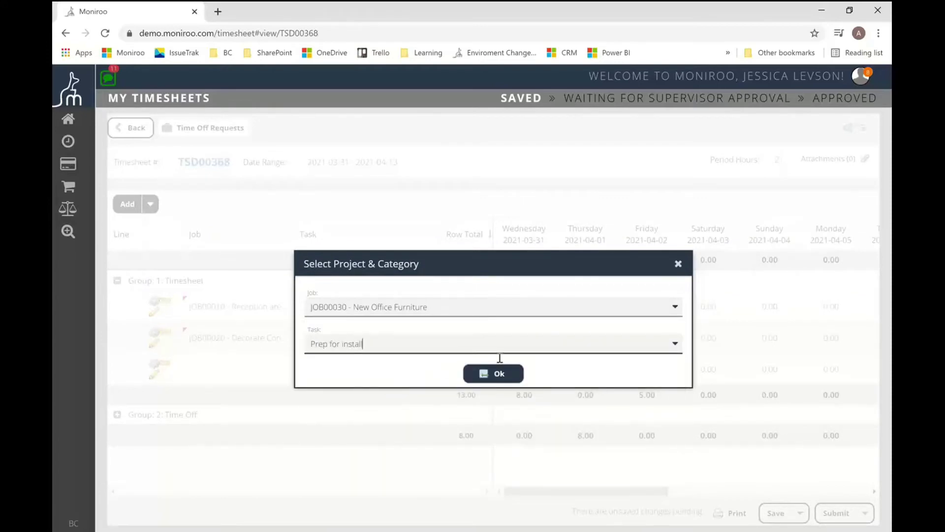
{"action": "left_click", "coordinate": [488, 376]}
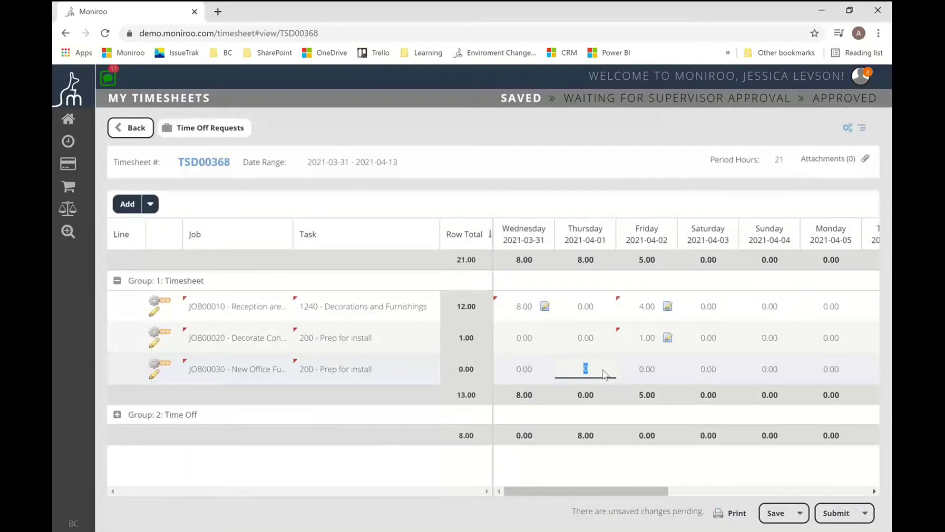
{"action": "left_click", "coordinate": [656, 370]}
{"action": "type", "text": "1"}
{"action": "key", "text": "Return"}
{"action": "type", "text": "M"}
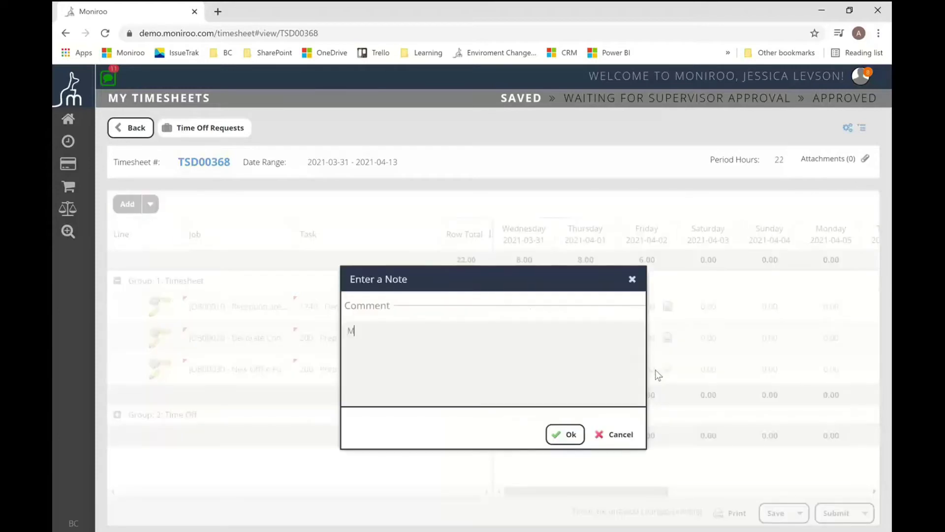
{"action": "type", "text": "ore time to enter"}
{"action": "left_click", "coordinate": [573, 438]}
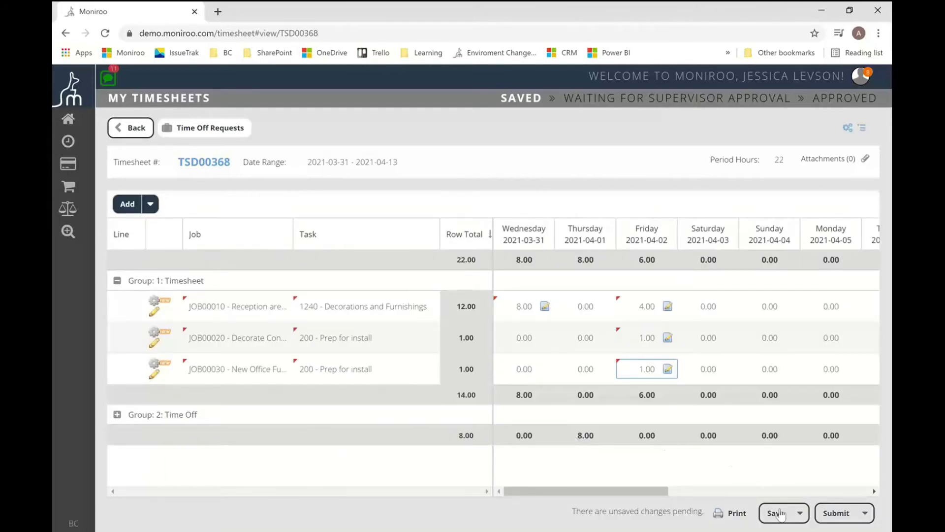
Save TSD00368, then start Copy Prior Week and cancel the copy.
{"action": "left_click", "coordinate": [779, 515]}
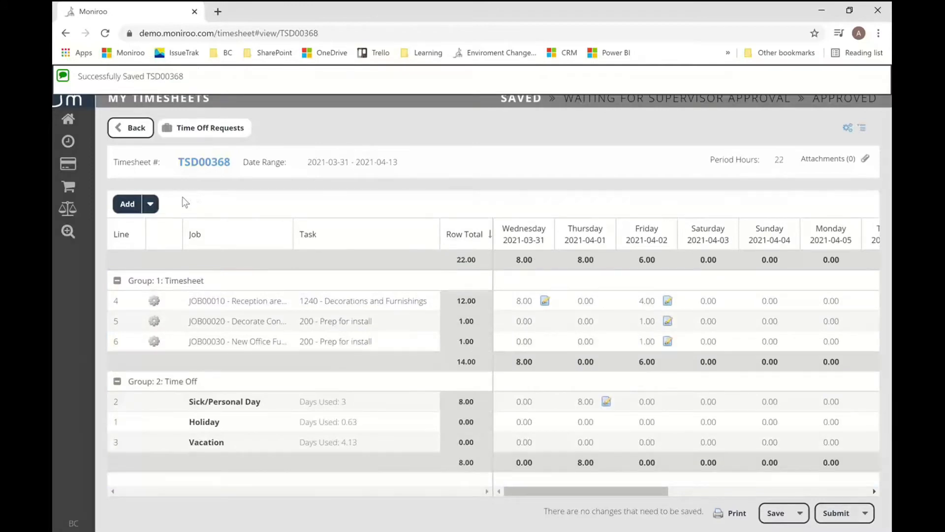
{"action": "left_click", "coordinate": [151, 205]}
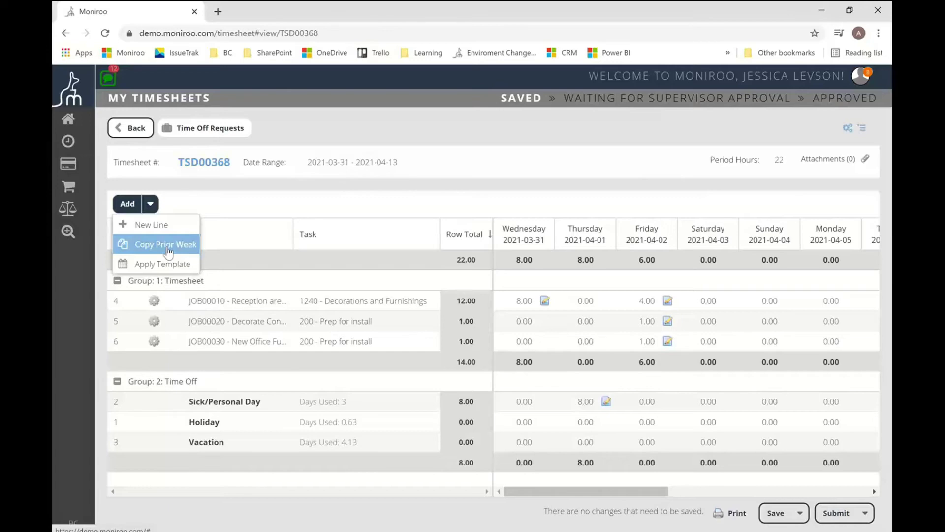
{"action": "left_click", "coordinate": [167, 246]}
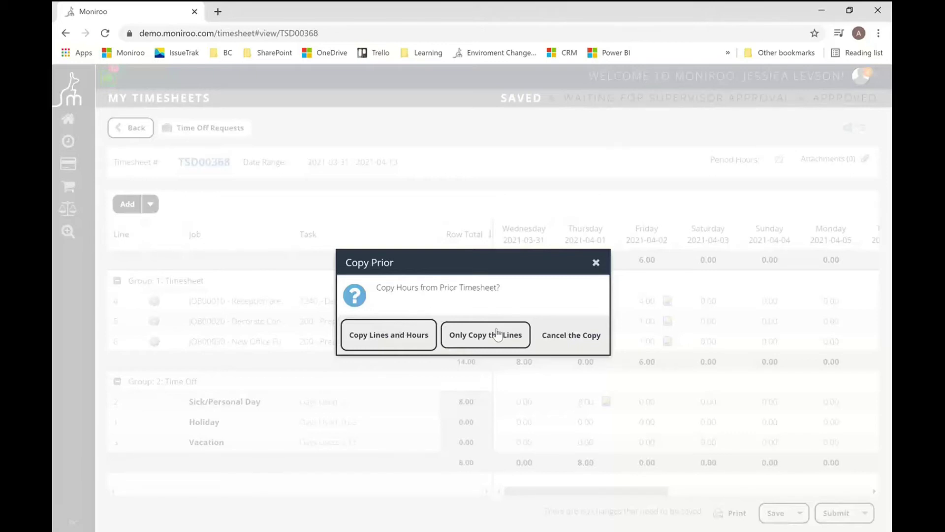
{"action": "left_click", "coordinate": [580, 337]}
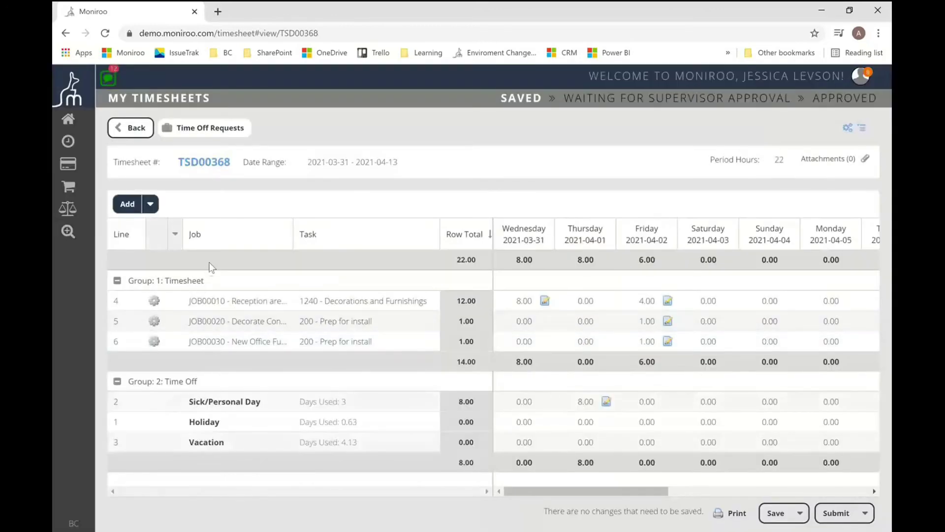
Apply the template's Prep for install, Initial Consultation and Touch-Up lines, then open Save options.
{"action": "left_click", "coordinate": [152, 205]}
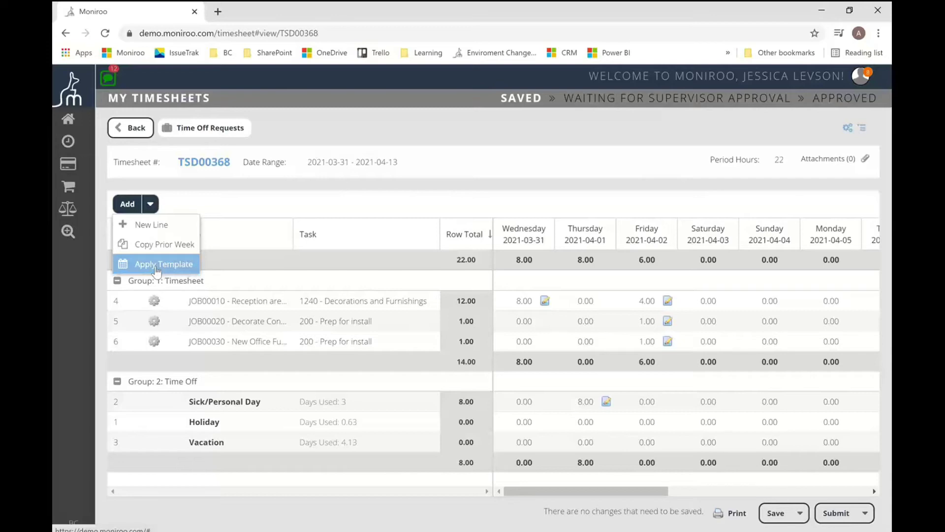
{"action": "left_click", "coordinate": [157, 264]}
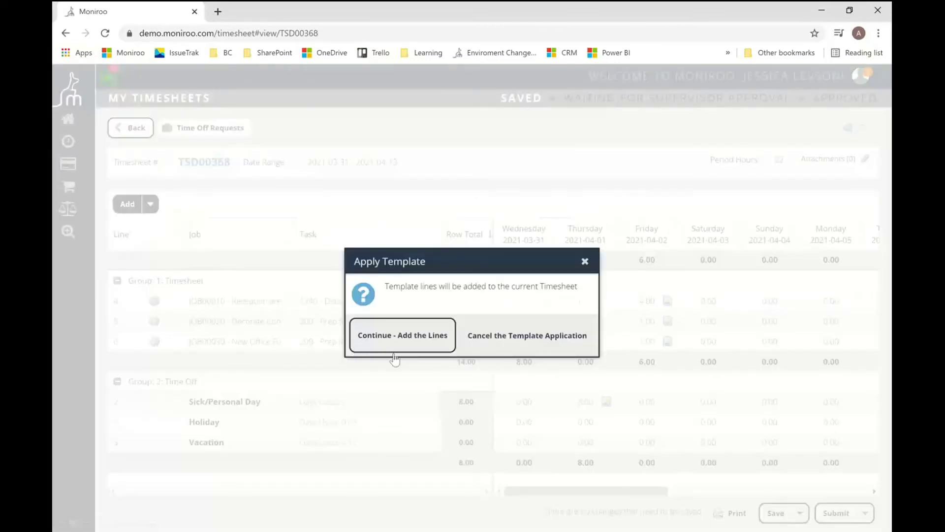
{"action": "left_click", "coordinate": [425, 339]}
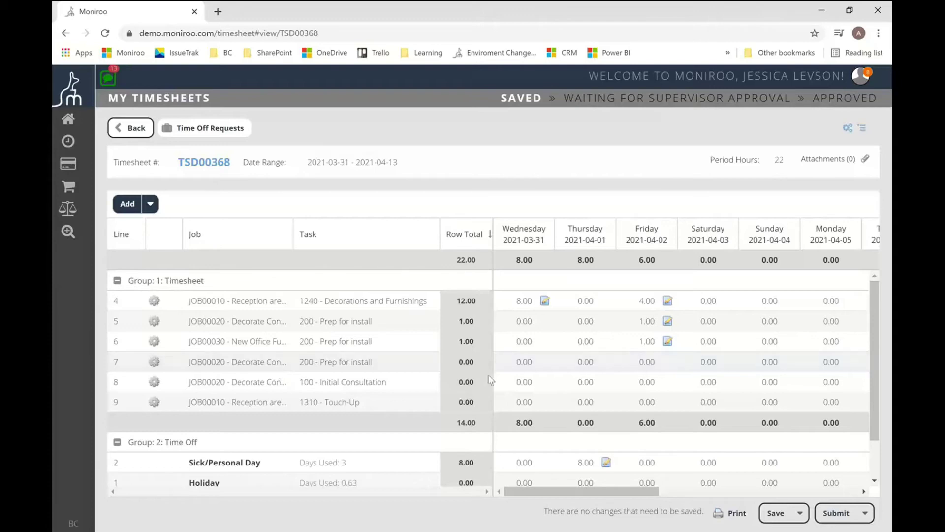
{"action": "left_click", "coordinate": [801, 514]}
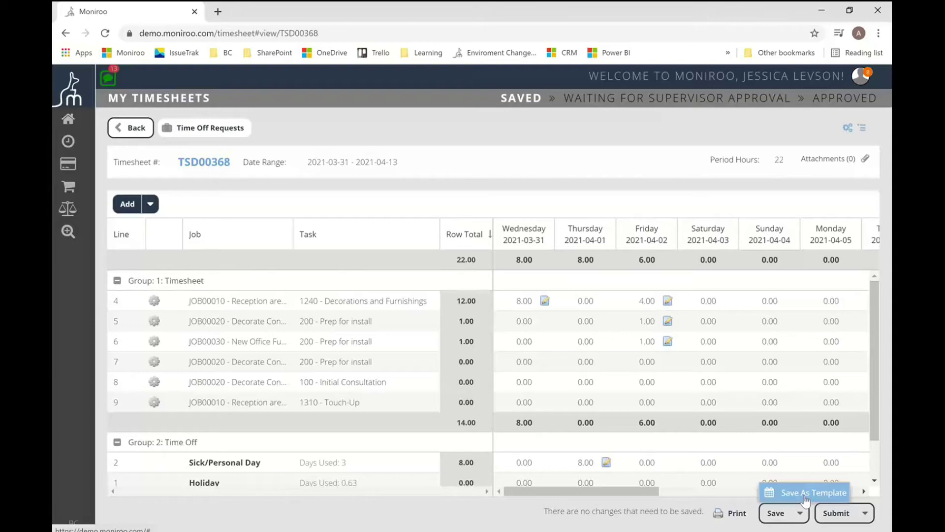
Save TSD00368's job lines as a reusable timesheet template with Save As Template.
{"action": "left_click", "coordinate": [775, 513]}
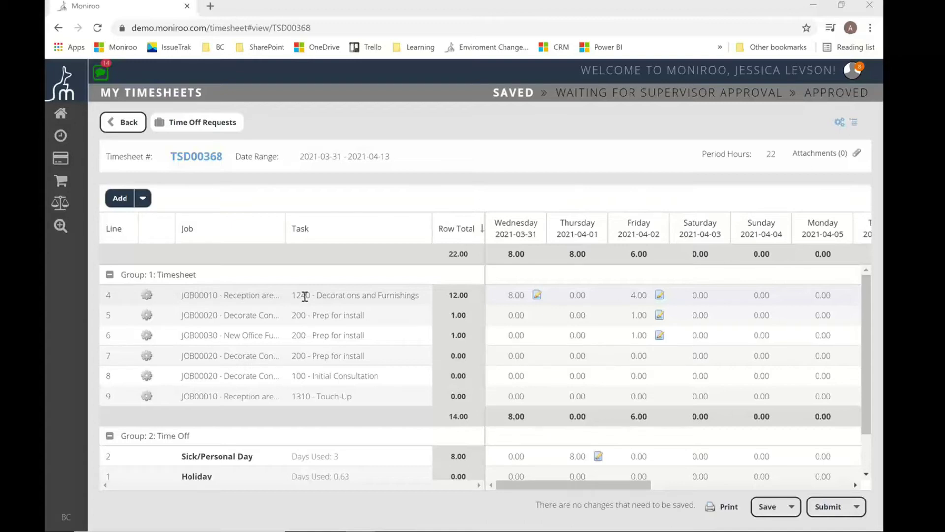
Collapse Group: 1: Timesheet so only its totals and the Time Off lines remain.
{"action": "left_click", "coordinate": [110, 274]}
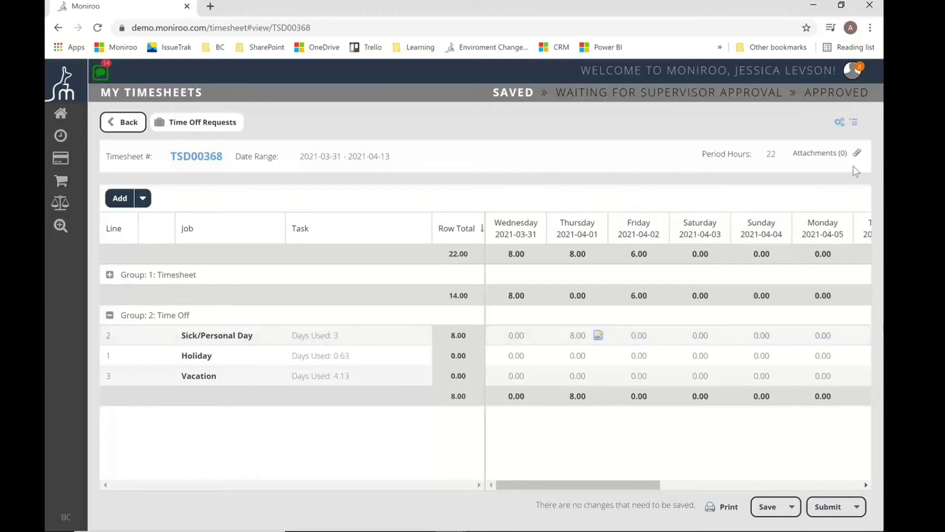
{"action": "left_click", "coordinate": [855, 126]}
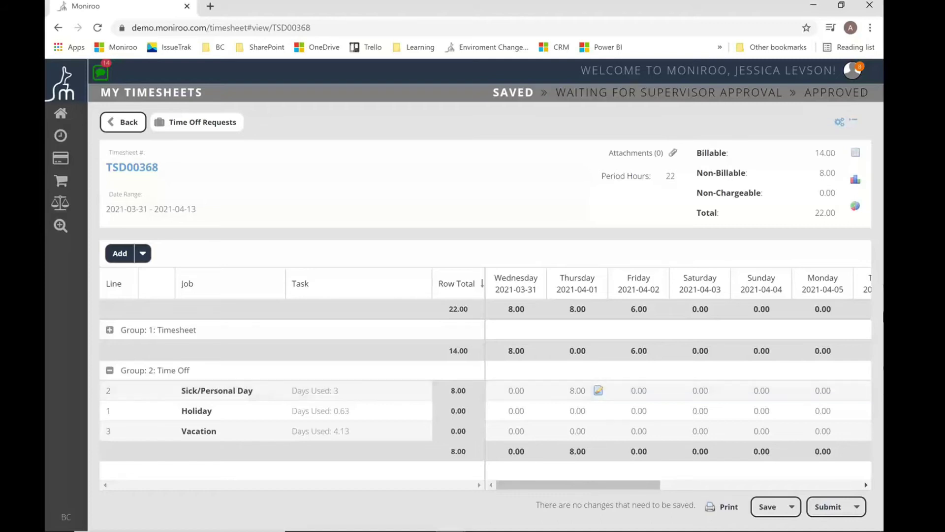
{"action": "left_click", "coordinate": [857, 124]}
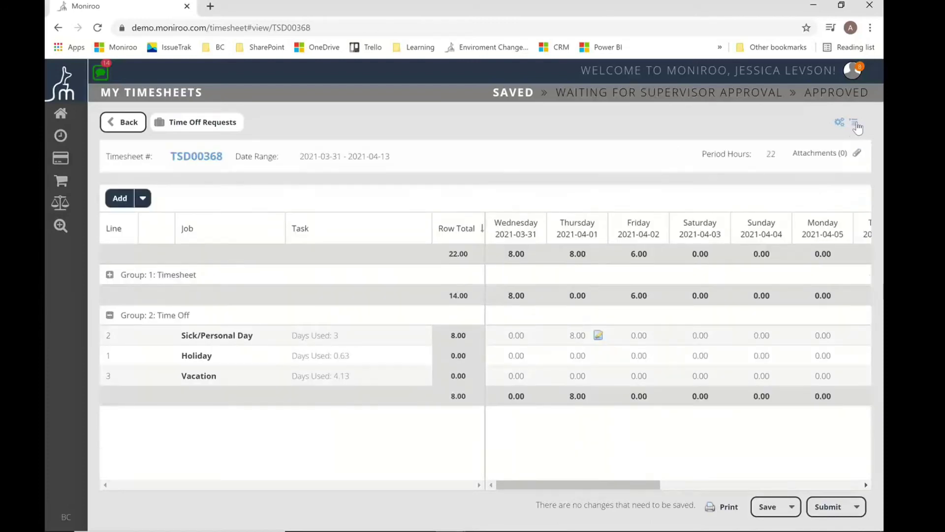
{"action": "left_click", "coordinate": [820, 156]}
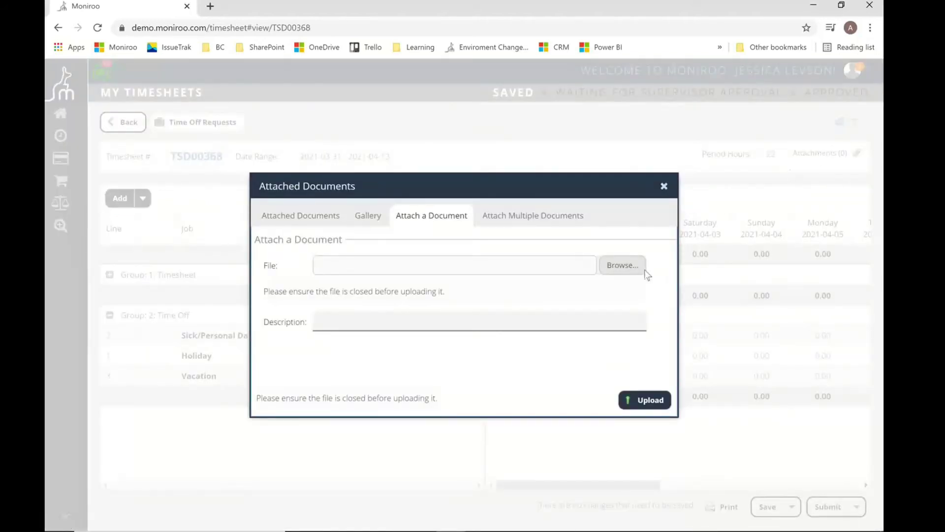
{"action": "left_click", "coordinate": [672, 199]}
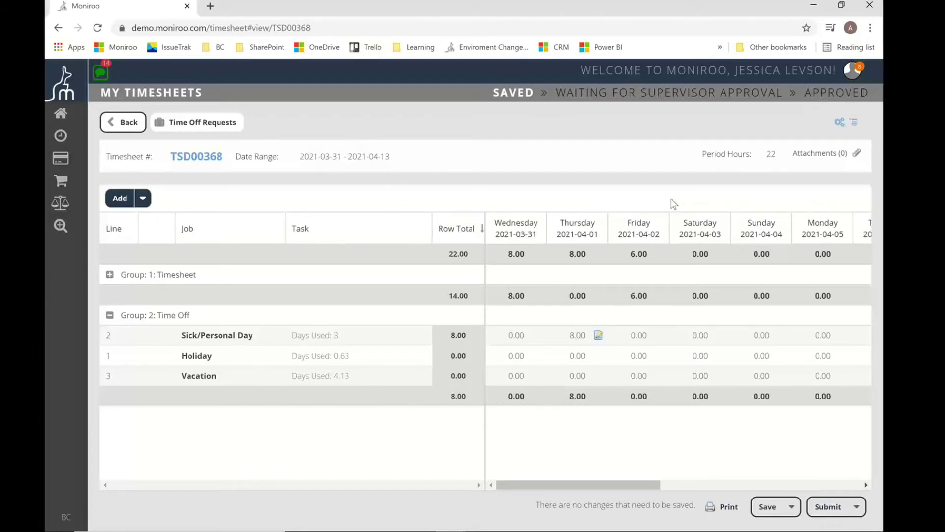
Switch the timesheet to Classic view with separate Job and Task columns.
{"action": "left_click", "coordinate": [838, 124]}
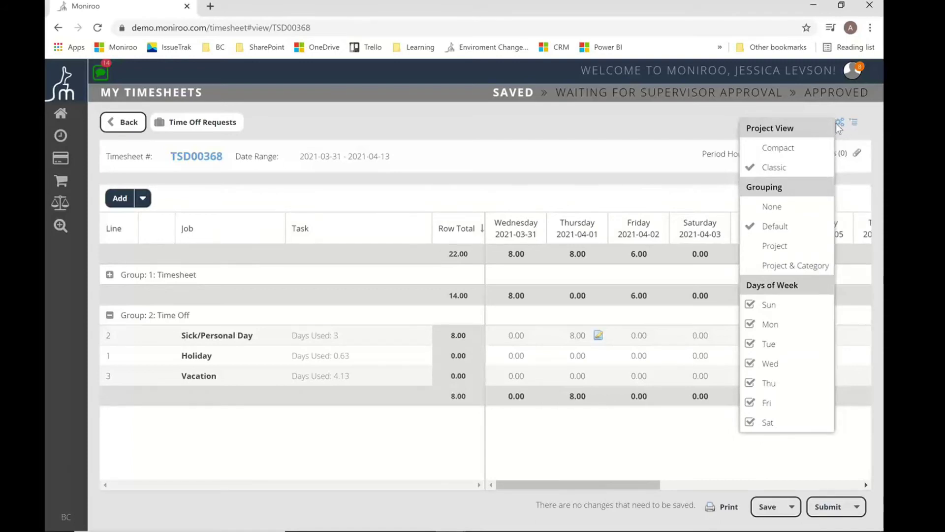
{"action": "left_click", "coordinate": [796, 149]}
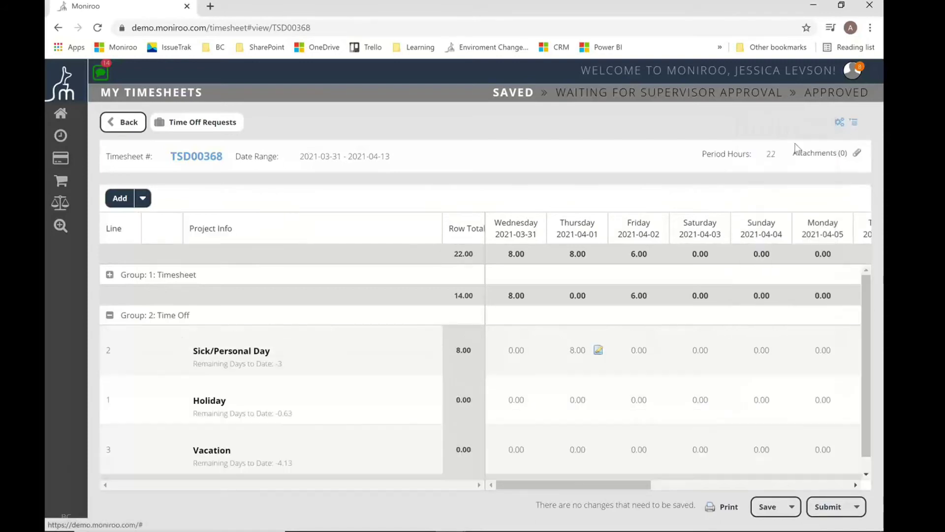
{"action": "left_click", "coordinate": [110, 275]}
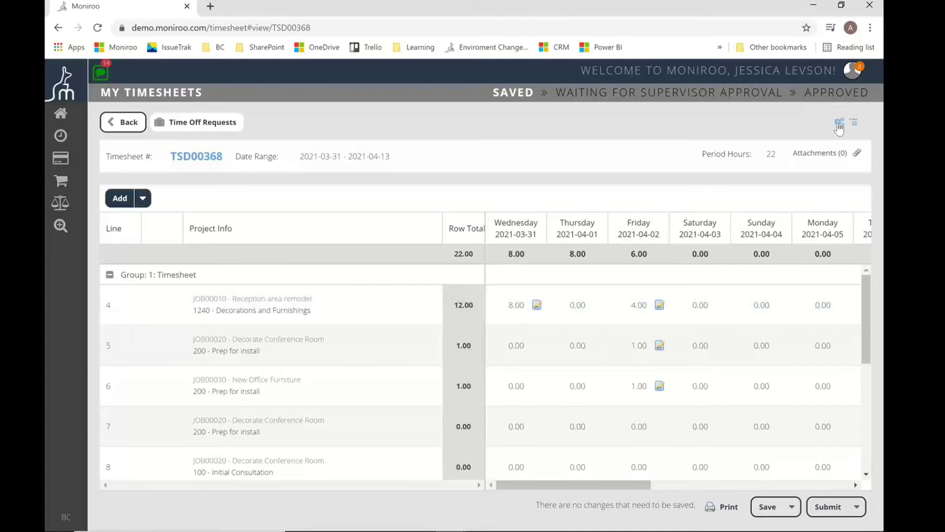
{"action": "left_click", "coordinate": [839, 124]}
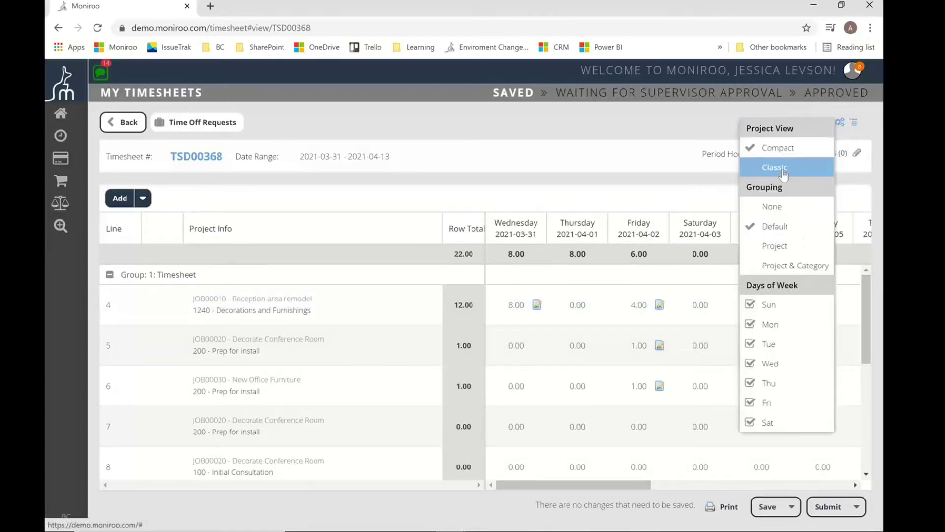
{"action": "left_click", "coordinate": [779, 169]}
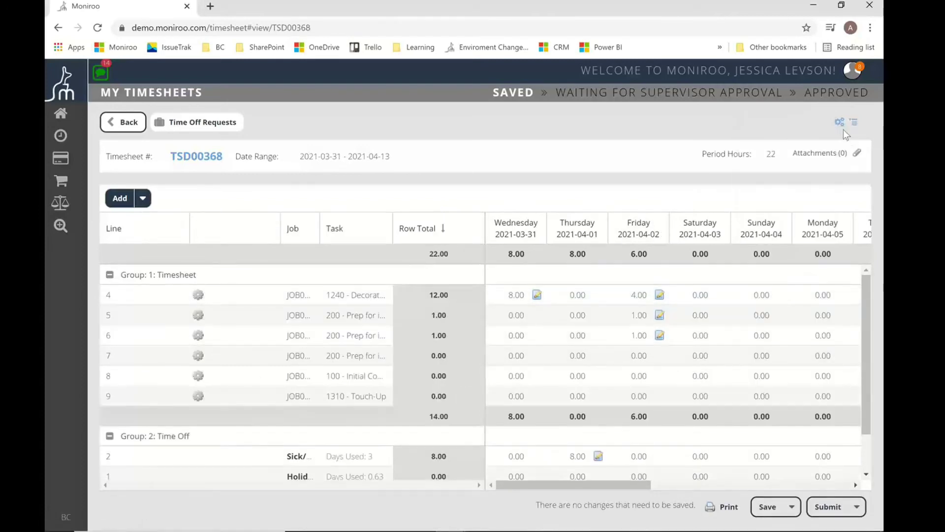
Hide the Sunday and Saturday columns under Days of Week.
{"action": "left_click", "coordinate": [839, 124]}
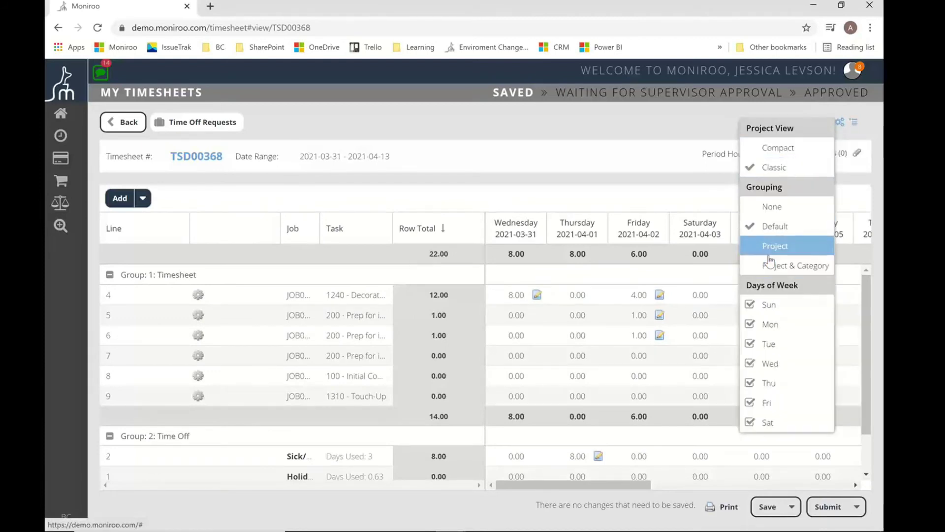
{"action": "left_click", "coordinate": [753, 307]}
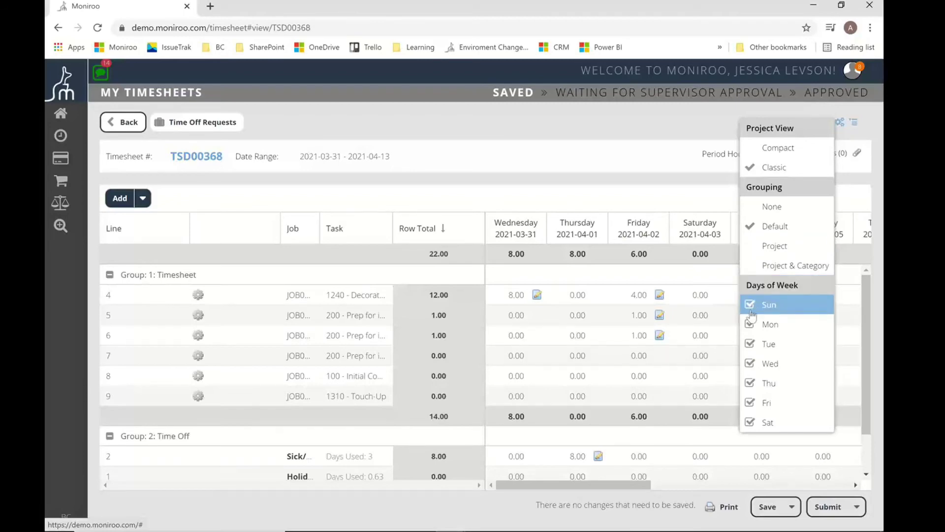
{"action": "left_click", "coordinate": [754, 424]}
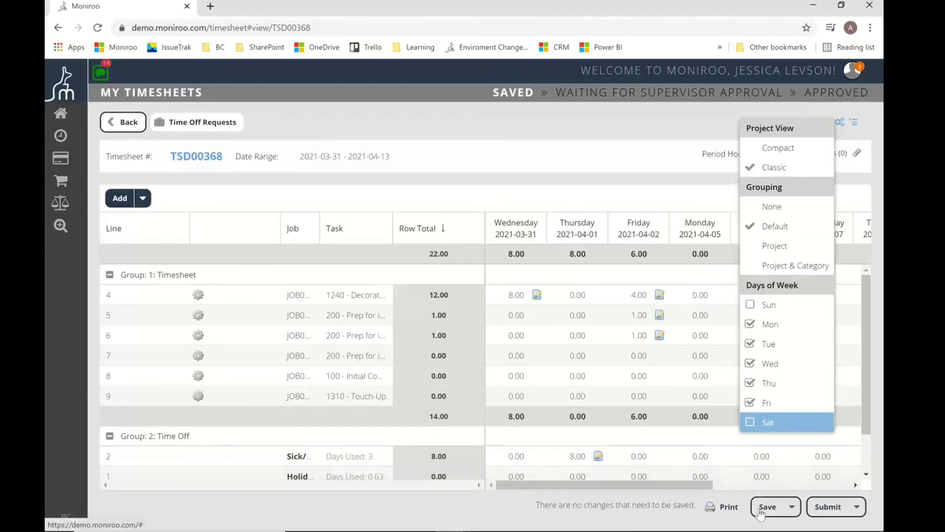
{"action": "left_click_drag", "start_coordinate": [682, 485], "coordinate": [686, 485]}
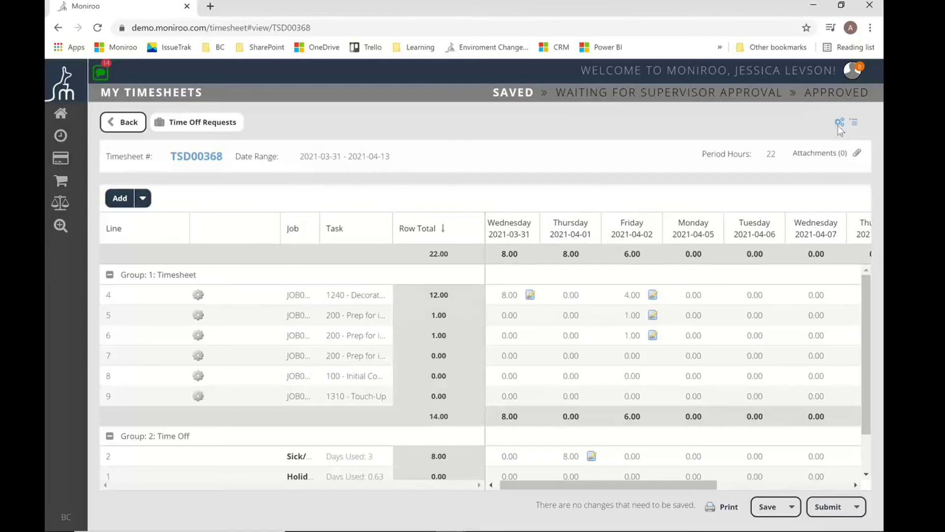
Submit TSD00368 for supervisor approval, confirming Yes in the Submit Document dialog.
{"action": "left_click", "coordinate": [829, 507]}
{"action": "left_click", "coordinate": [436, 317]}
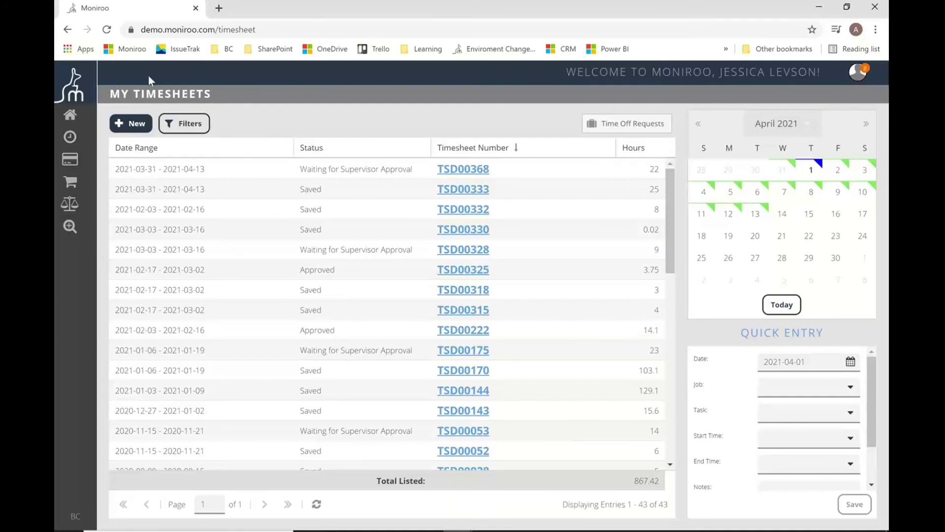
Create new timesheet TSD00369 for the current period and add a new line.
{"action": "left_click", "coordinate": [142, 127]}
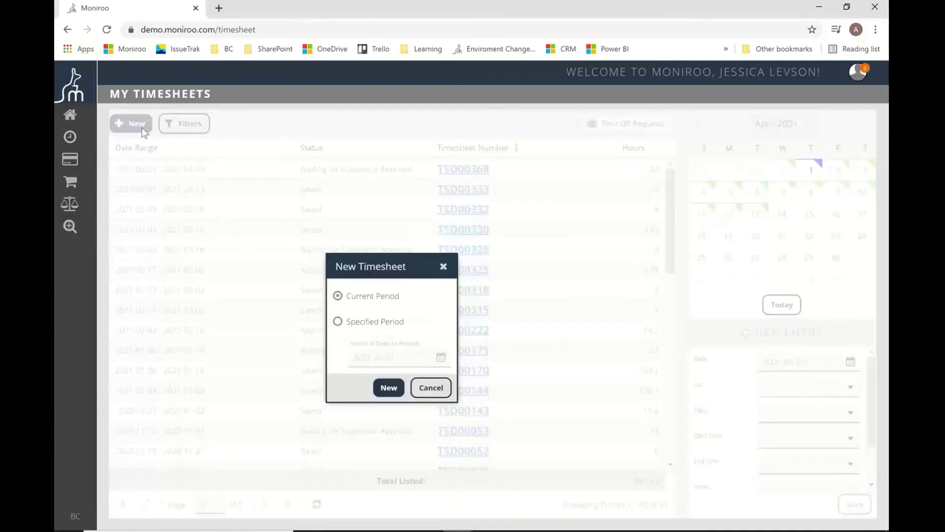
{"action": "left_click", "coordinate": [389, 388]}
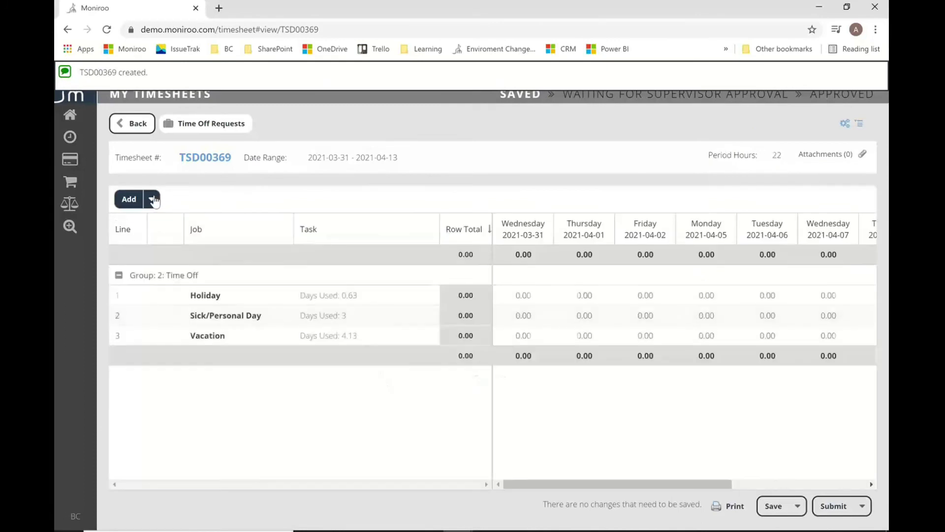
{"action": "left_click", "coordinate": [152, 200]}
{"action": "left_click", "coordinate": [159, 221]}
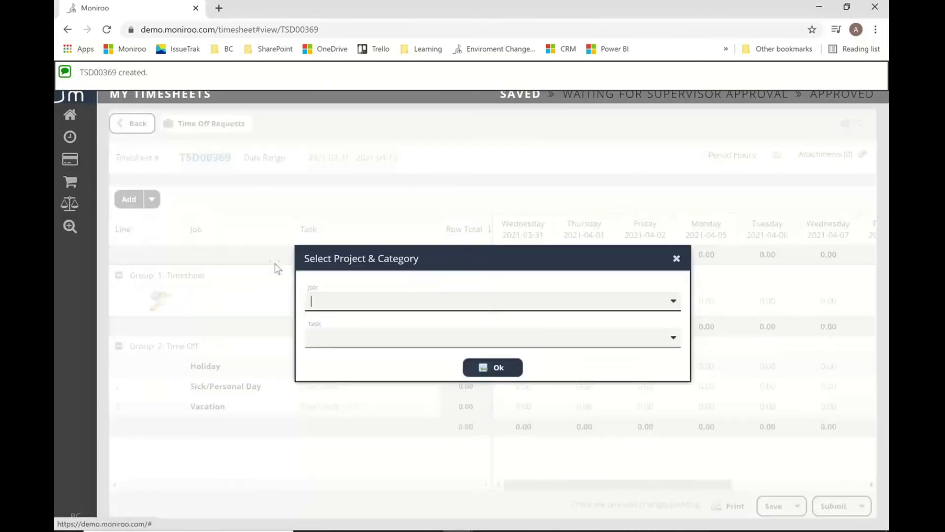
Set the new line to job JOB00010 Reception area remodel with task Ceiling.
{"action": "left_click", "coordinate": [421, 302]}
{"action": "left_click", "coordinate": [424, 359]}
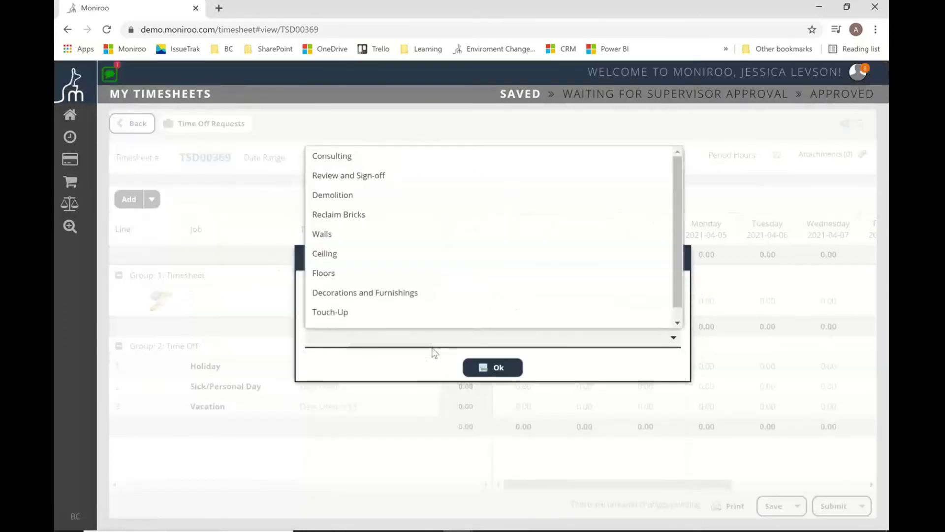
{"action": "left_click", "coordinate": [380, 253]}
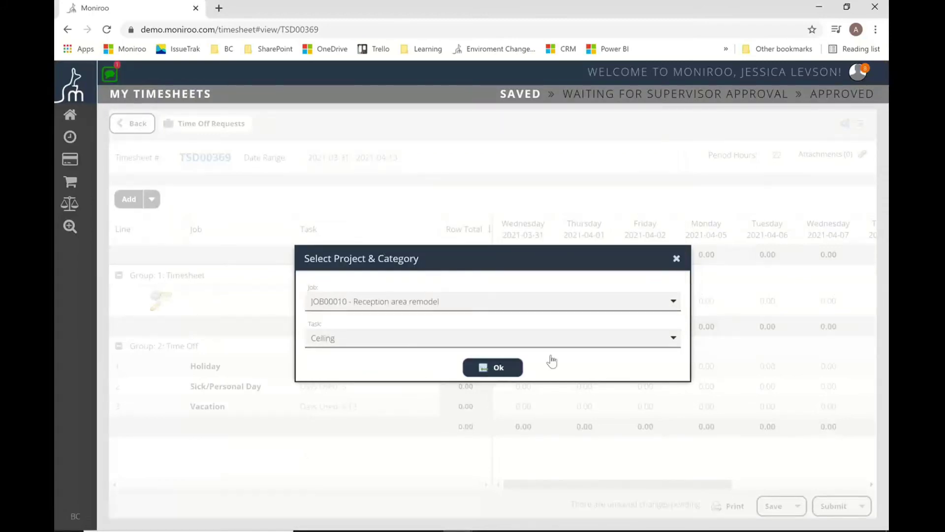
{"action": "left_click", "coordinate": [551, 357]}
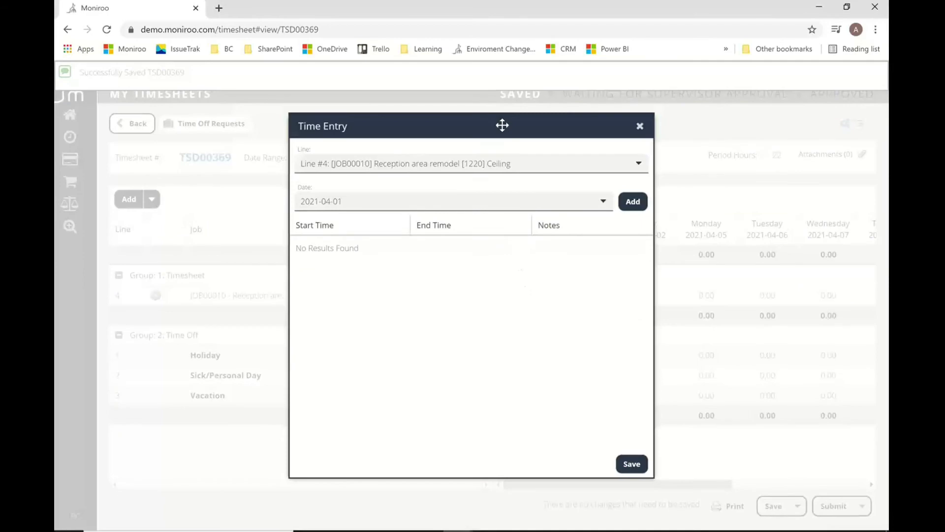
Log and save a 9:00–10:00 AM entry with a note on the Ceiling line.
{"action": "left_click_drag", "start_coordinate": [502, 126], "coordinate": [600, 128]}
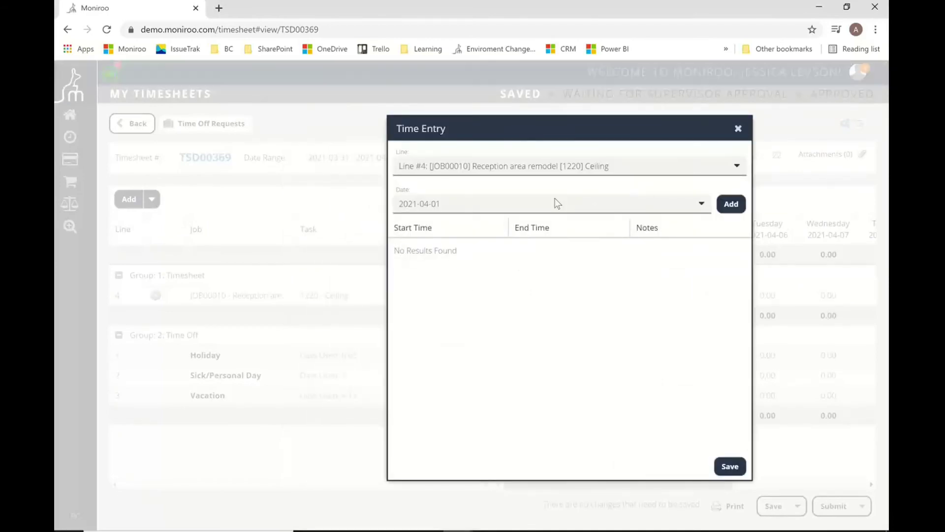
{"action": "left_click", "coordinate": [731, 204]}
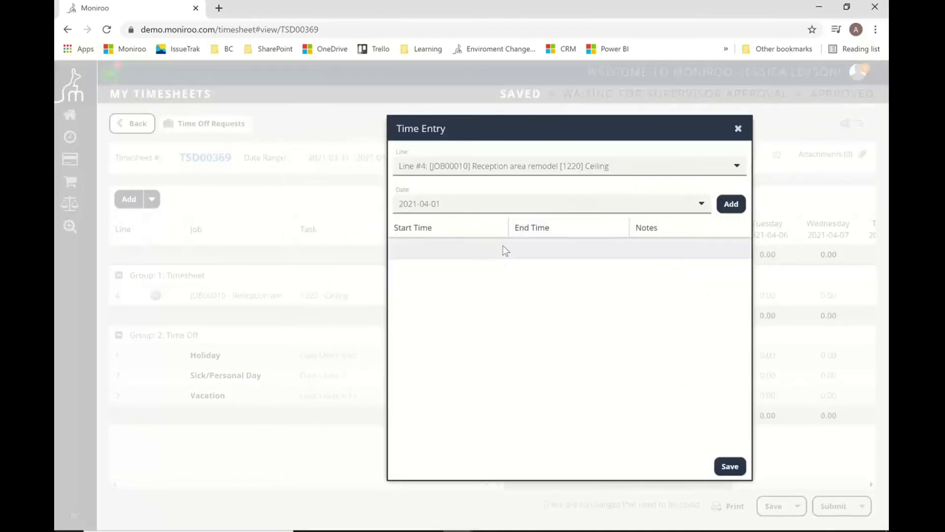
{"action": "left_click", "coordinate": [504, 252]}
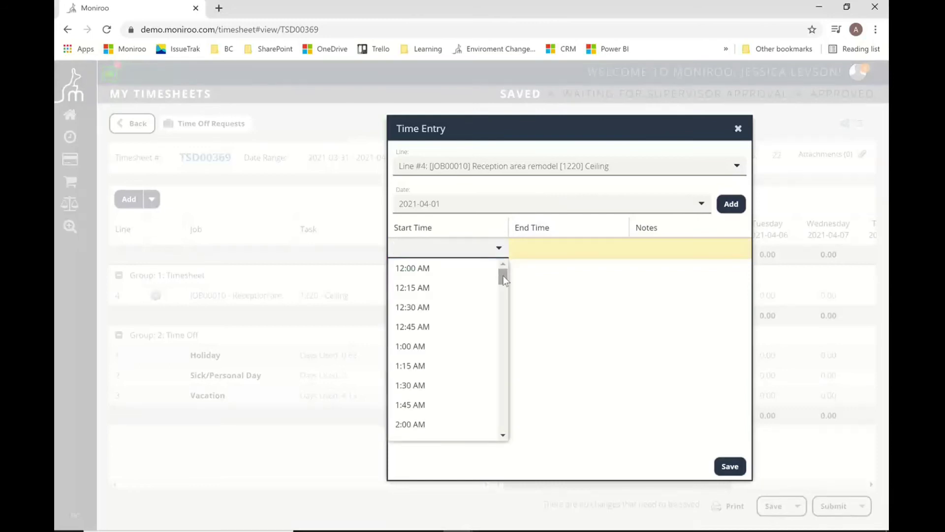
{"action": "left_click_drag", "start_coordinate": [503, 276], "coordinate": [502, 329]}
{"action": "left_click", "coordinate": [426, 405]}
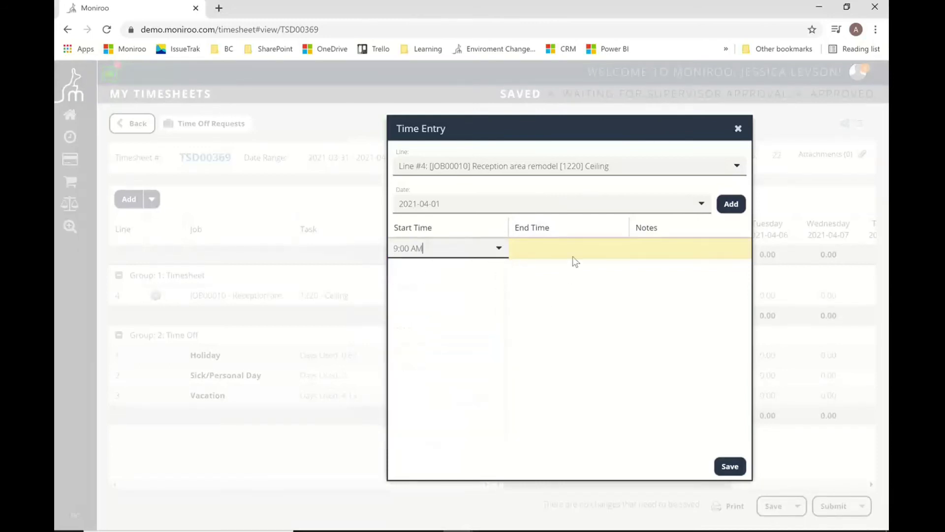
{"action": "left_click", "coordinate": [575, 259]}
{"action": "left_click", "coordinate": [618, 249]}
{"action": "scroll", "coordinate": [586, 347], "scroll_direction": "down", "scroll_amount": 1}
{"action": "scroll", "coordinate": [584, 355], "scroll_direction": "down", "scroll_amount": 2}
{"action": "left_click", "coordinate": [547, 353]}
{"action": "left_click", "coordinate": [715, 247]}
{"action": "type", "text": "note"}
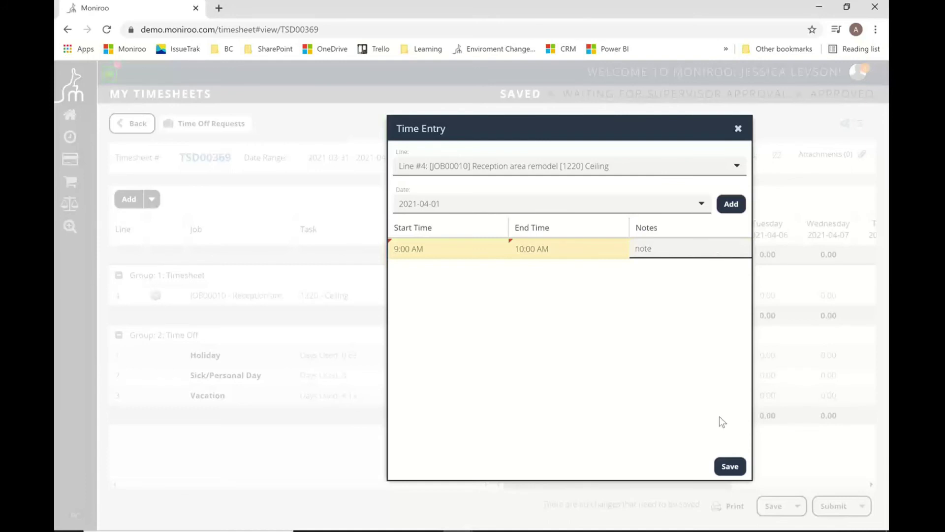
{"action": "left_click", "coordinate": [721, 468]}
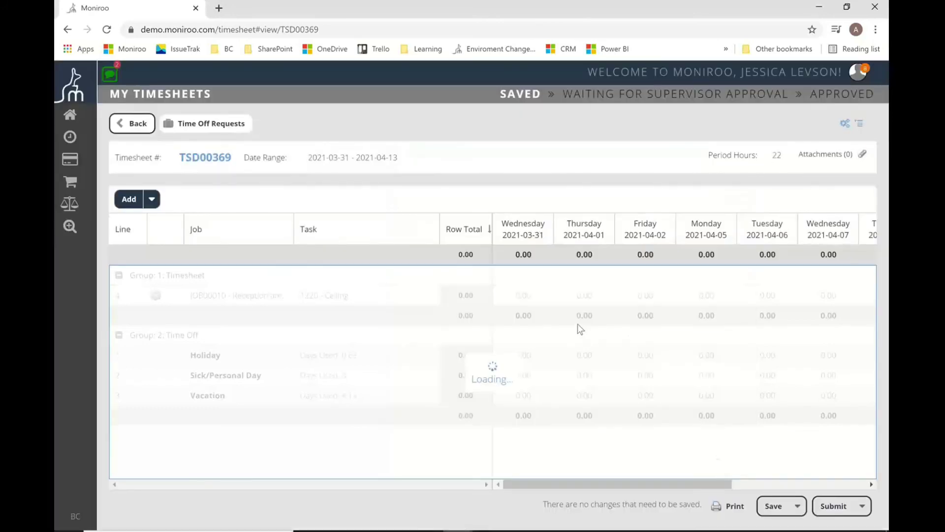
{"action": "mouse_move", "coordinate": [604, 295]}
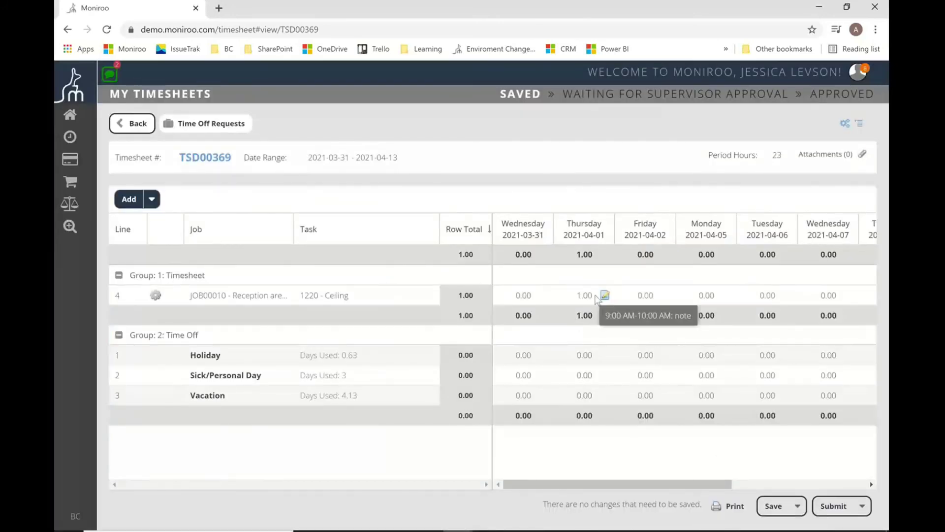
Add a second 12:00–1:45 PM entry with a note to Thursday's Ceiling hours.
{"action": "left_click", "coordinate": [588, 295]}
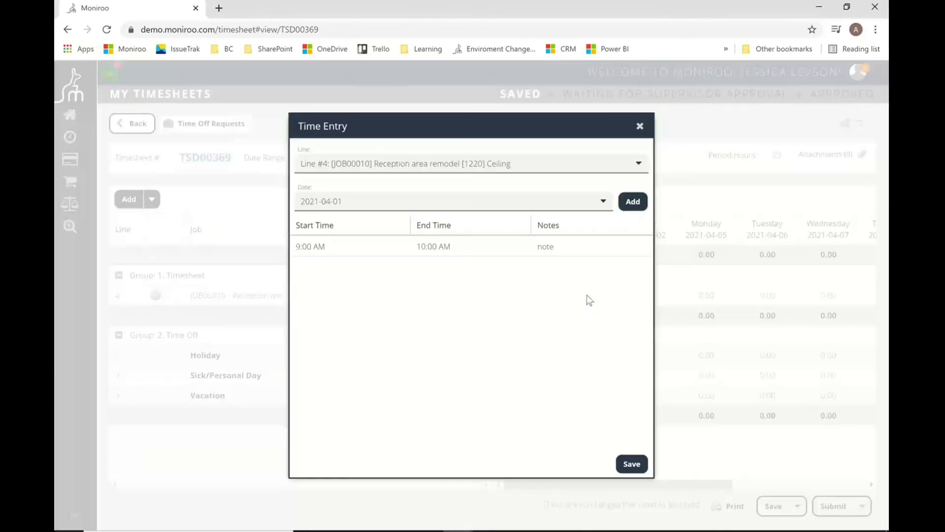
{"action": "left_click", "coordinate": [632, 203]}
{"action": "left_click", "coordinate": [378, 277]}
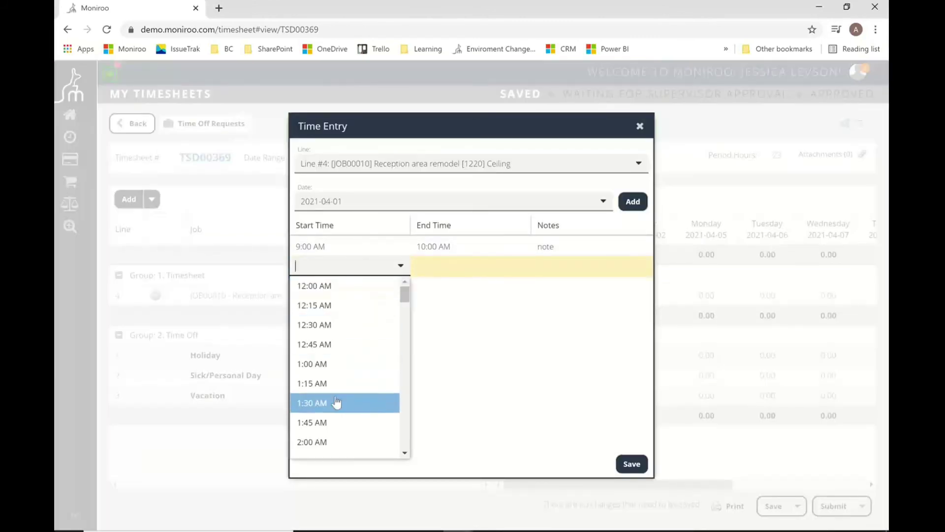
{"action": "scroll", "coordinate": [333, 401], "scroll_direction": "down", "scroll_amount": 5}
{"action": "scroll", "coordinate": [336, 403], "scroll_direction": "down", "scroll_amount": 2}
{"action": "scroll", "coordinate": [336, 403], "scroll_direction": "down", "scroll_amount": 6}
{"action": "scroll", "coordinate": [335, 403], "scroll_direction": "down", "scroll_amount": 2}
{"action": "scroll", "coordinate": [334, 391], "scroll_direction": "down", "scroll_amount": 1}
{"action": "left_click", "coordinate": [330, 384]}
{"action": "left_click", "coordinate": [465, 267]}
{"action": "left_click", "coordinate": [522, 266]}
{"action": "scroll", "coordinate": [469, 408], "scroll_direction": "down", "scroll_amount": 3}
{"action": "scroll", "coordinate": [465, 405], "scroll_direction": "down", "scroll_amount": 1}
{"action": "left_click", "coordinate": [466, 406]}
{"action": "left_click", "coordinate": [568, 271]}
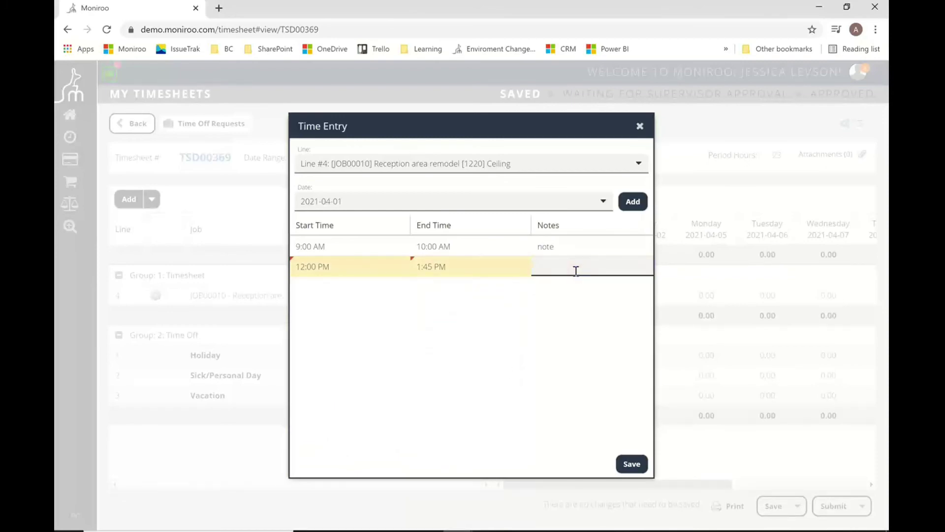
{"action": "type", "text": "this is n"}
{"action": "type", "text": "nother note"}
{"action": "left_click", "coordinate": [630, 462]}
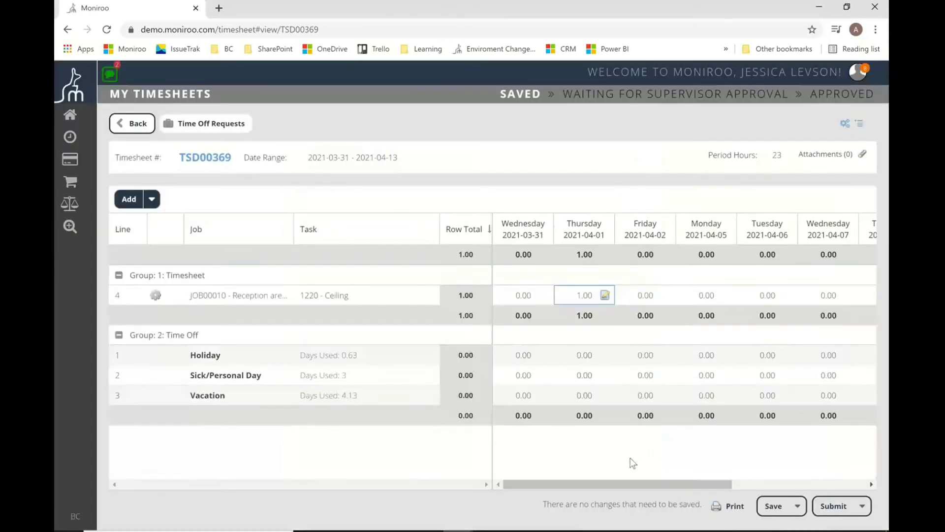